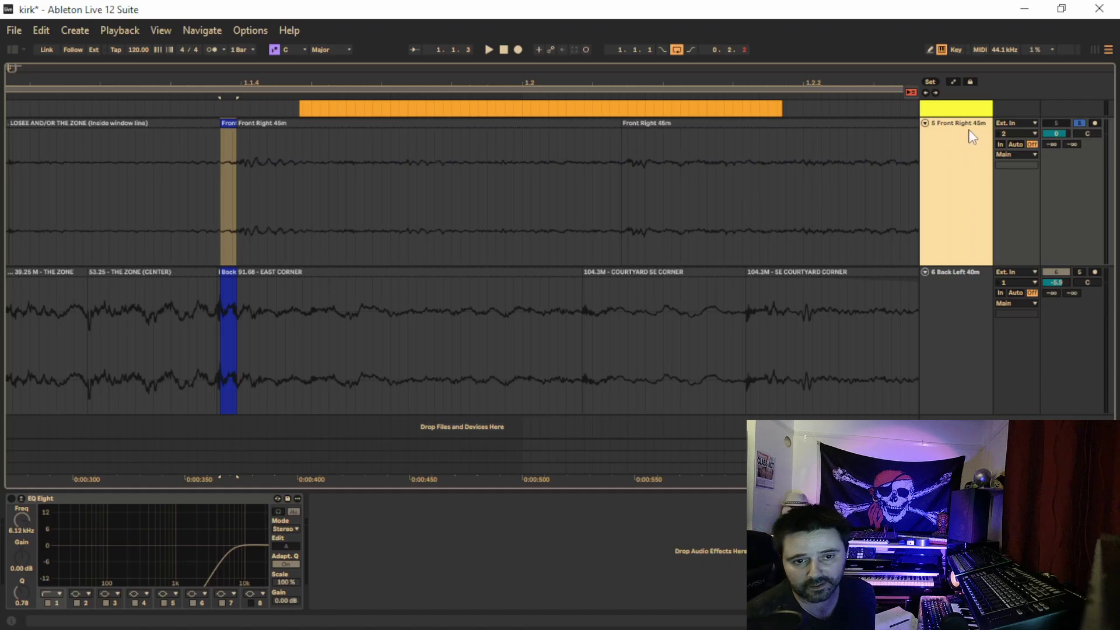
Step: Select the Back Left 40m track, zoom between the clip onsets, and mark a 7 ms region across both clips
left_click(951, 325)
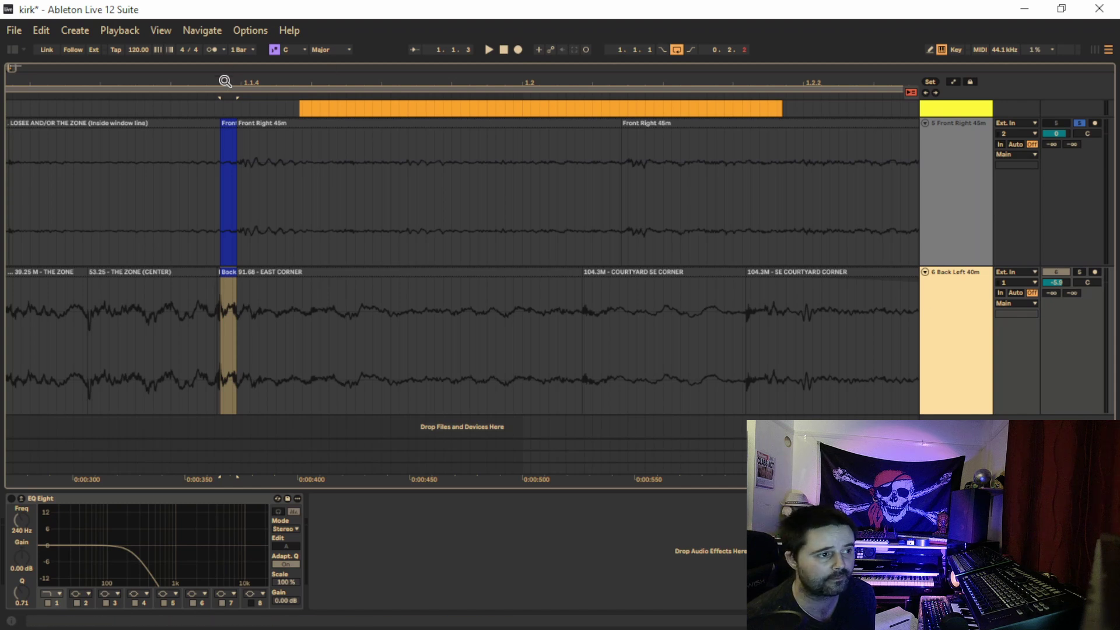
left_click_drag(225, 81, 302, 248)
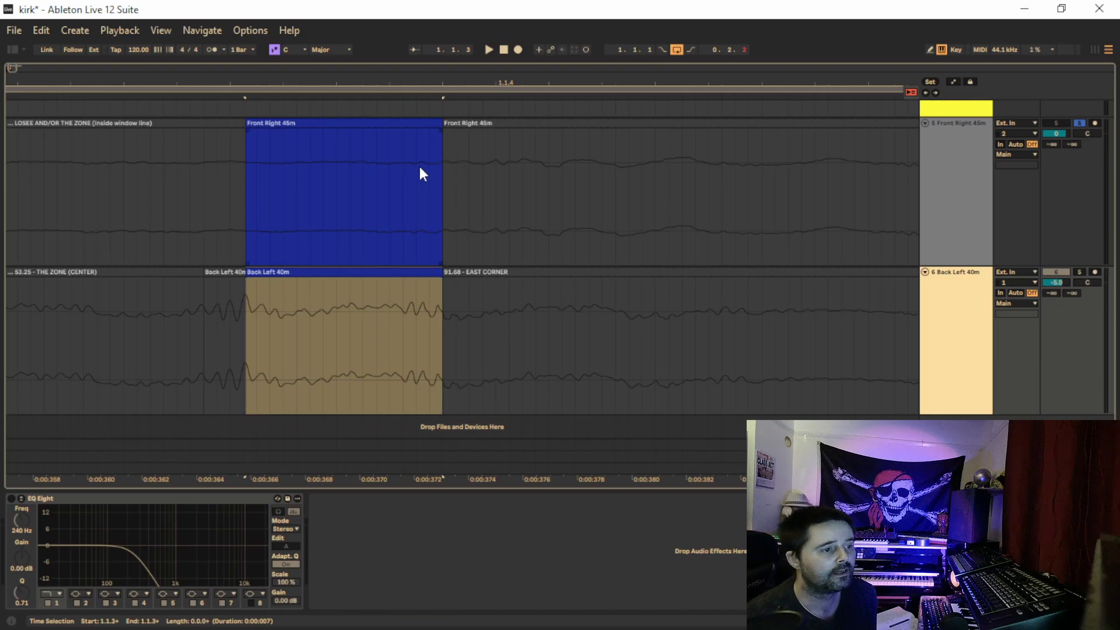
left_click(315, 215)
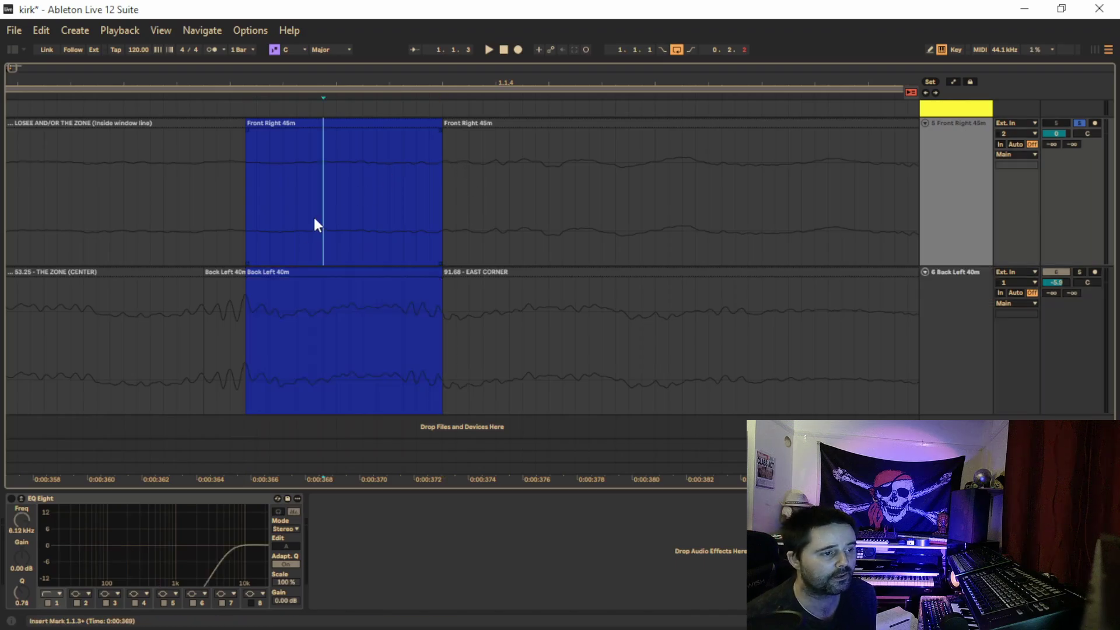
left_click(328, 122)
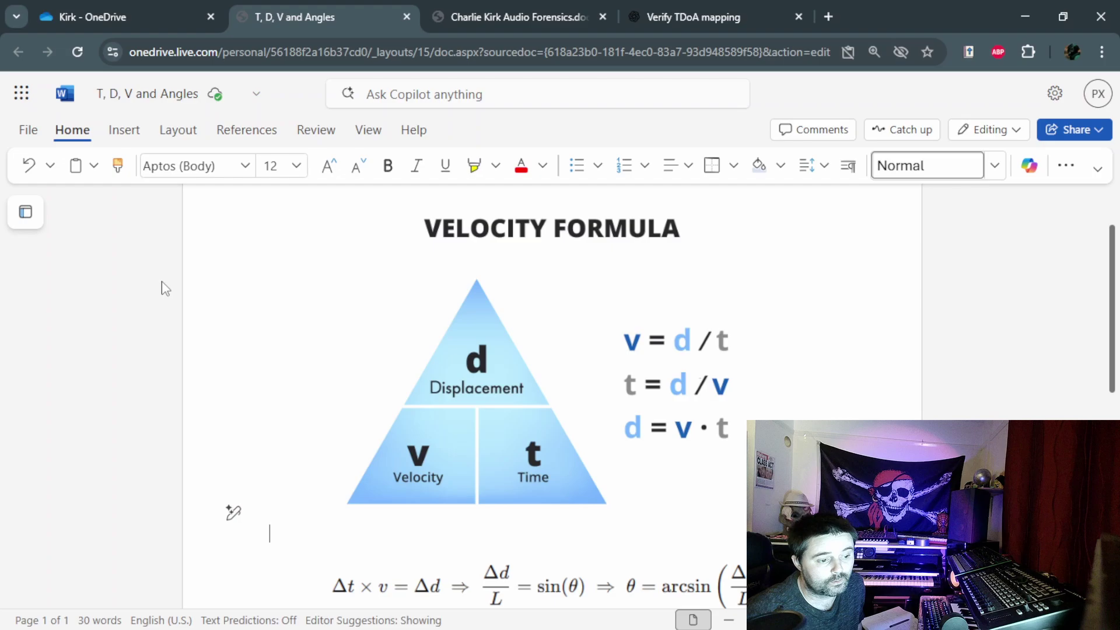
scroll(323, 434, "down", 1)
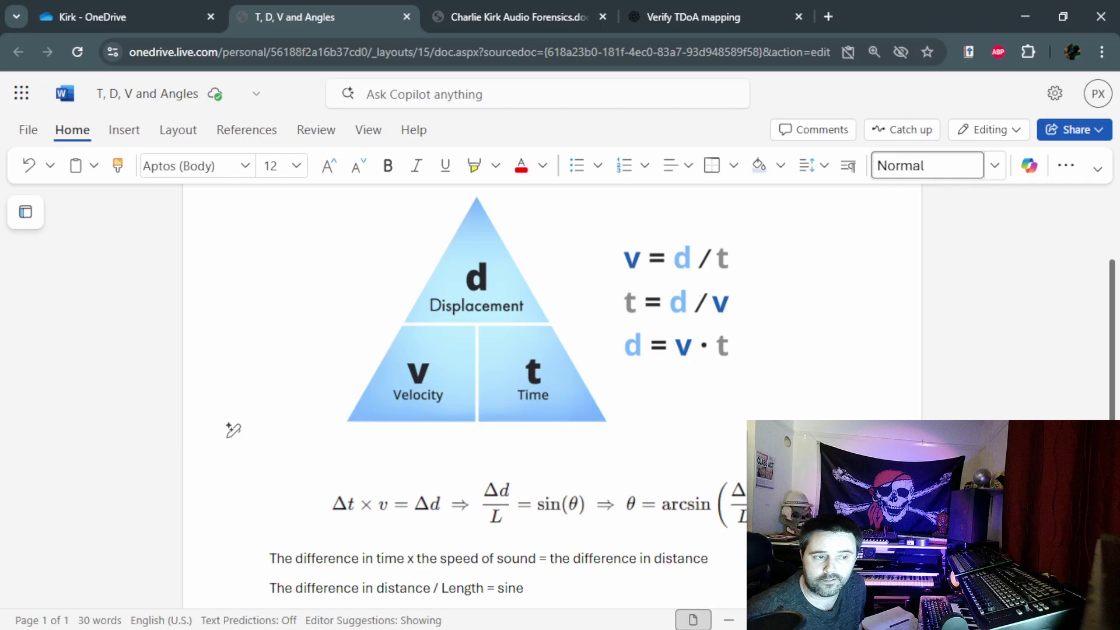
scroll(328, 470, "up", 1)
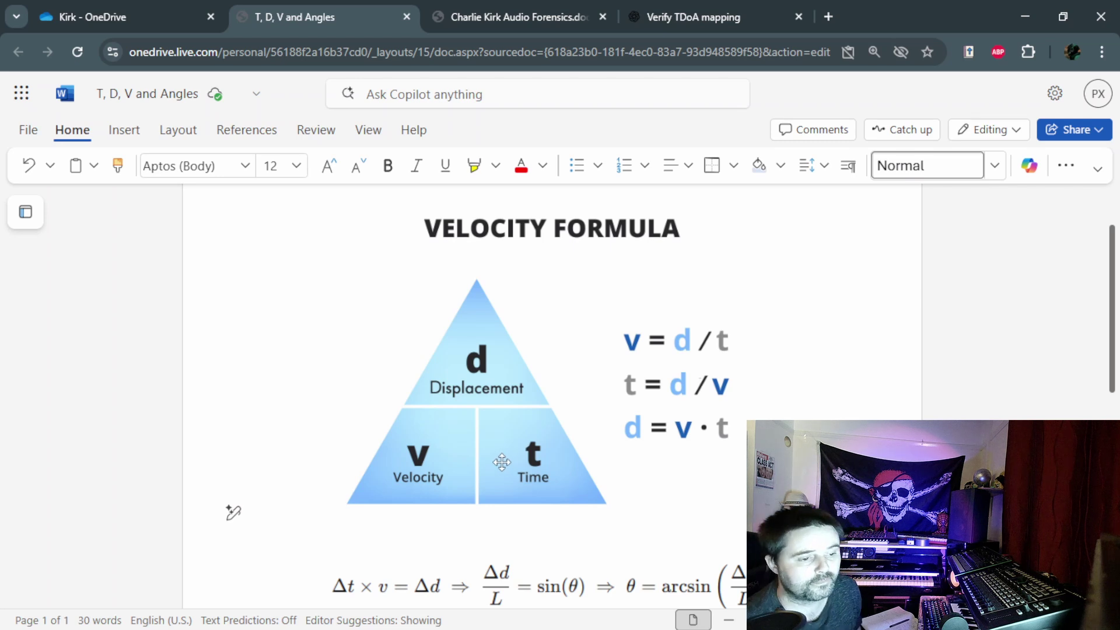
scroll(503, 463, "down", 2)
scroll(442, 397, "down", 4)
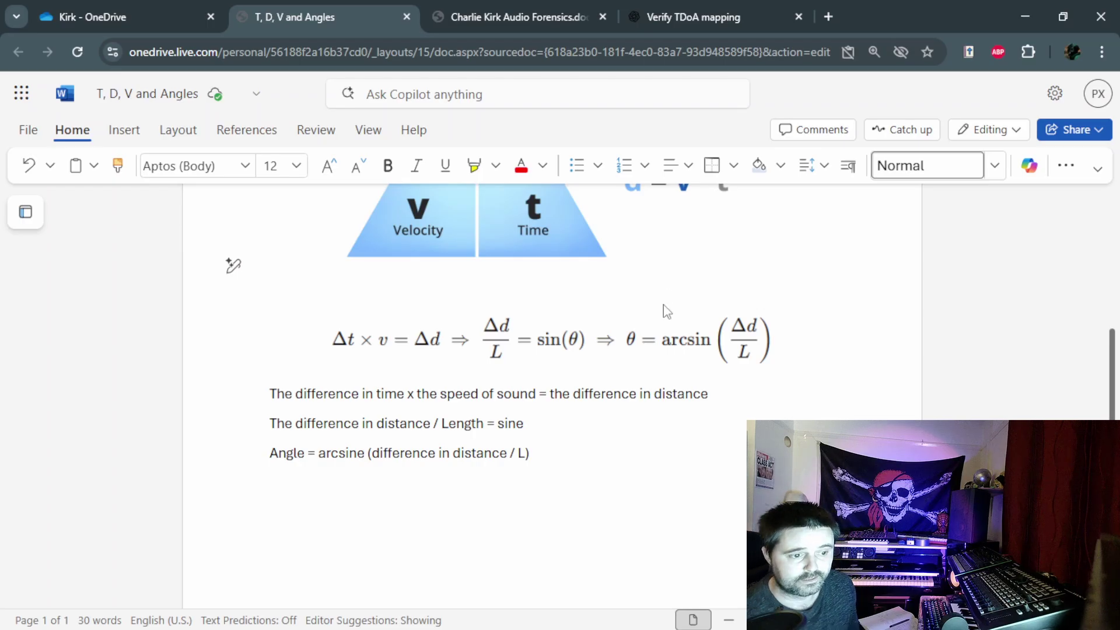
scroll(555, 484, "up", 2)
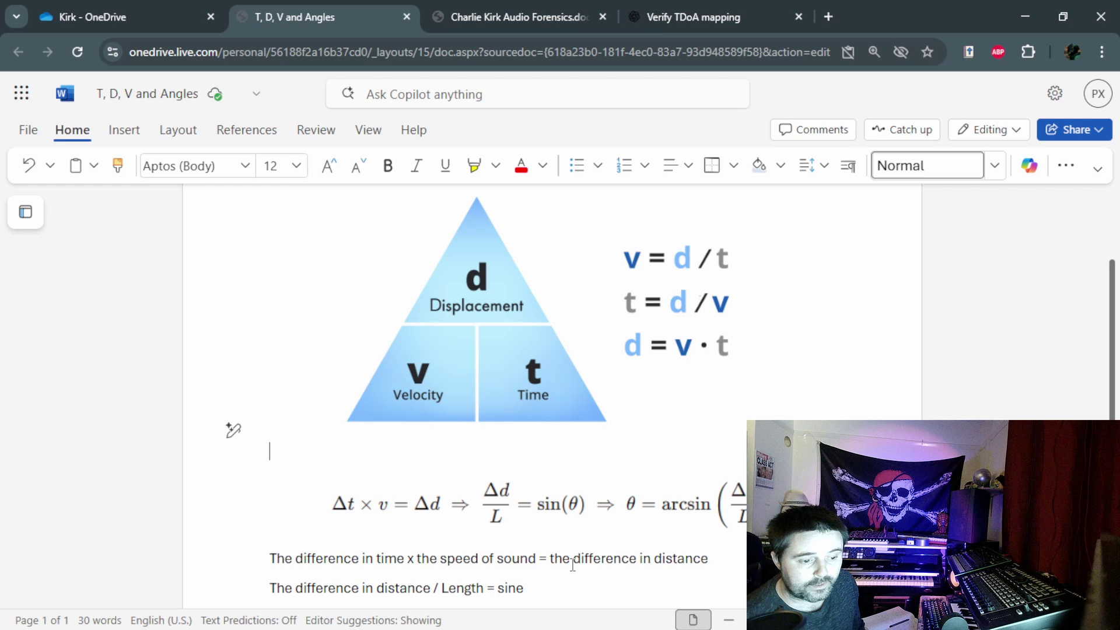
Step: Add a line reading '7ms x 349 =' directly below the Angle = arcsine line
left_click(541, 586)
key("Down")
key("Return")
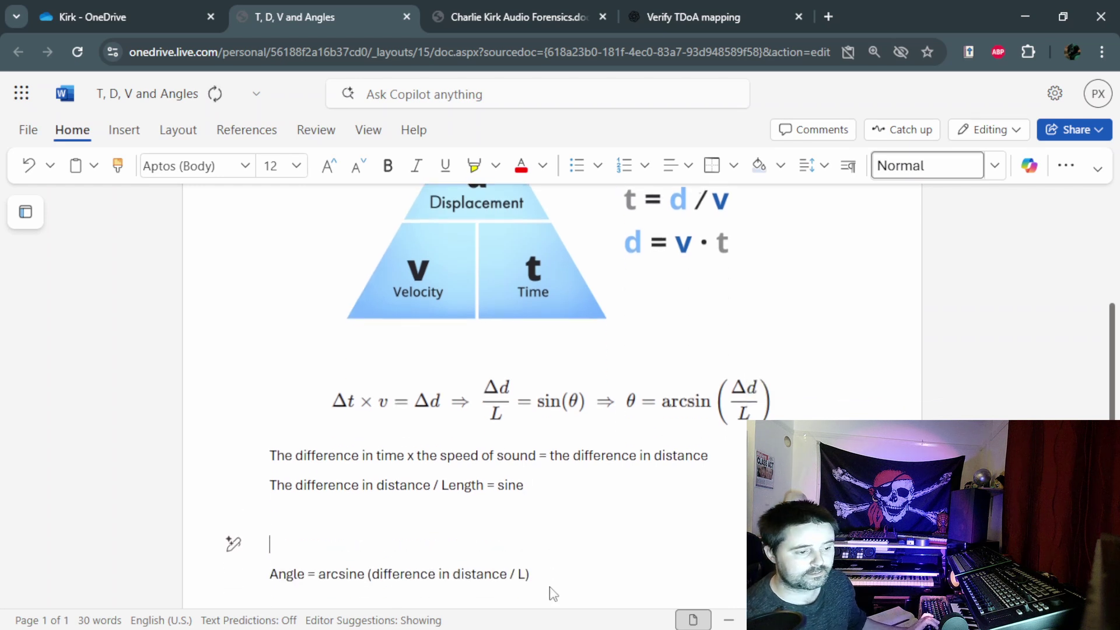
key("BackSpace")
left_click(555, 515)
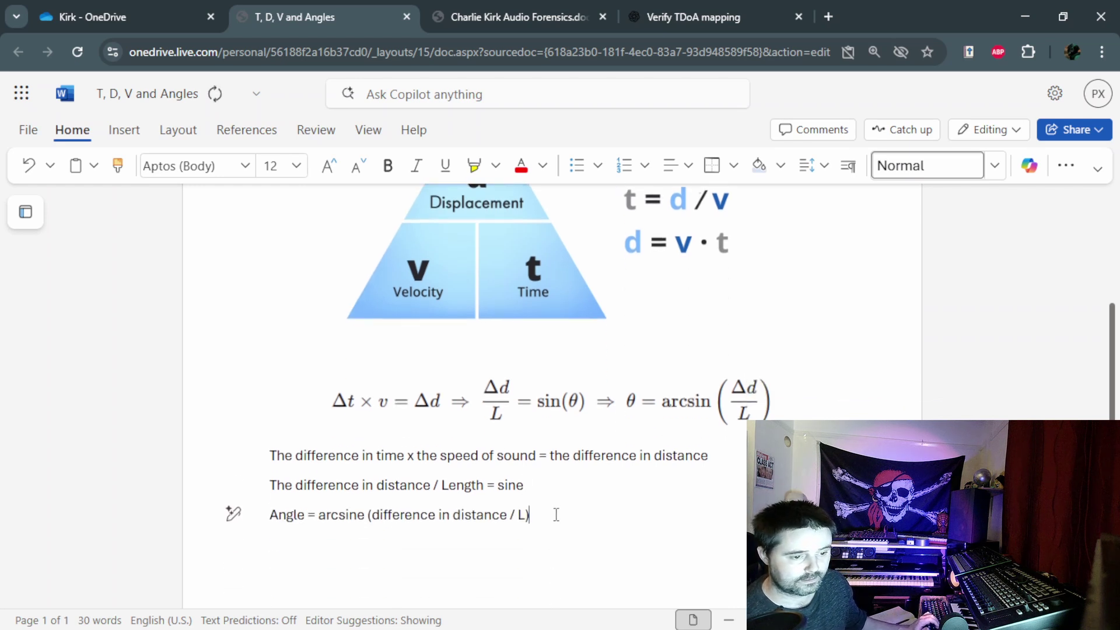
key("Return")
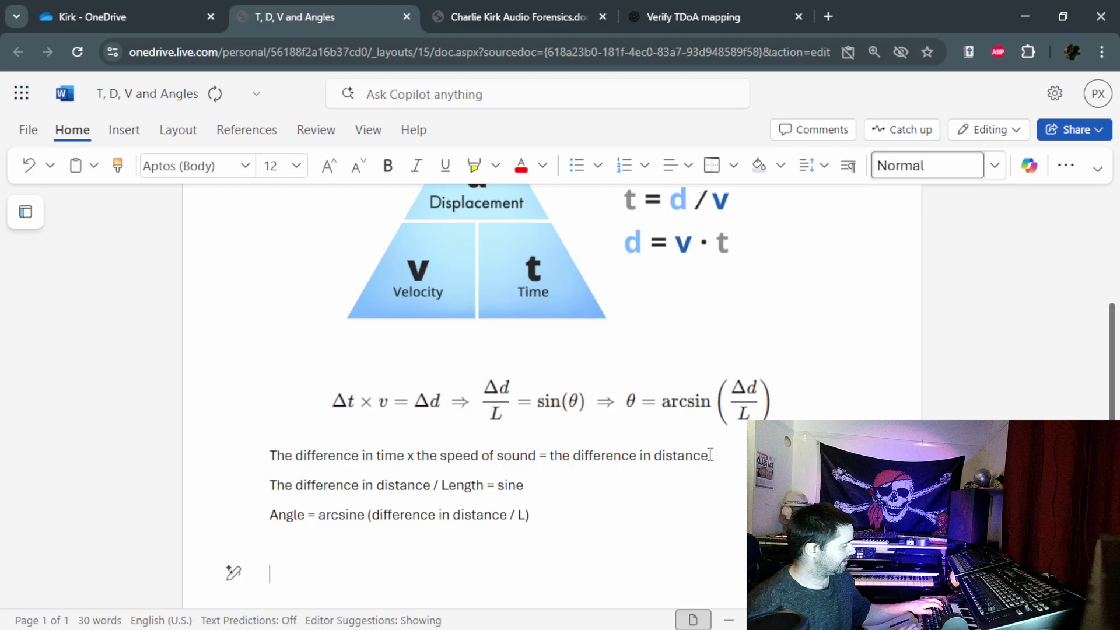
type("7ms")
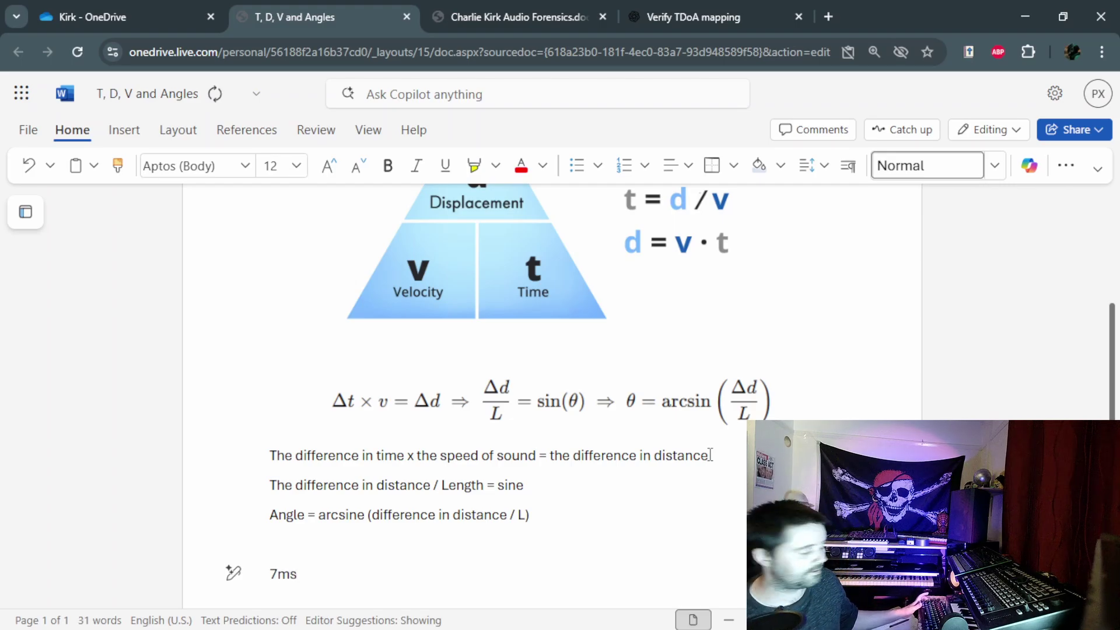
type(" x 3")
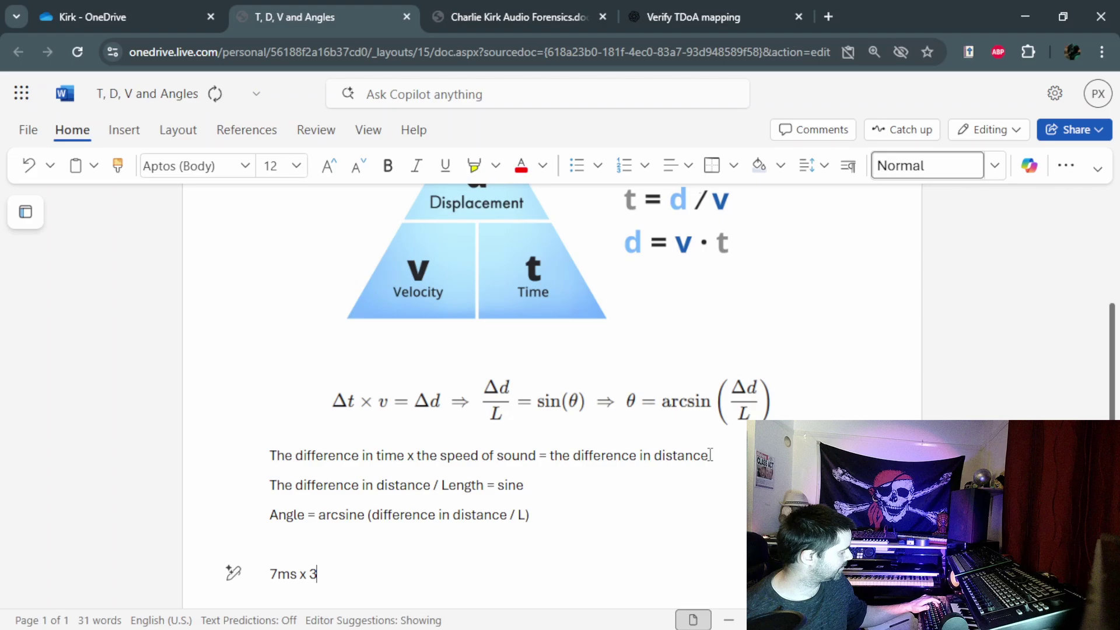
type("49")
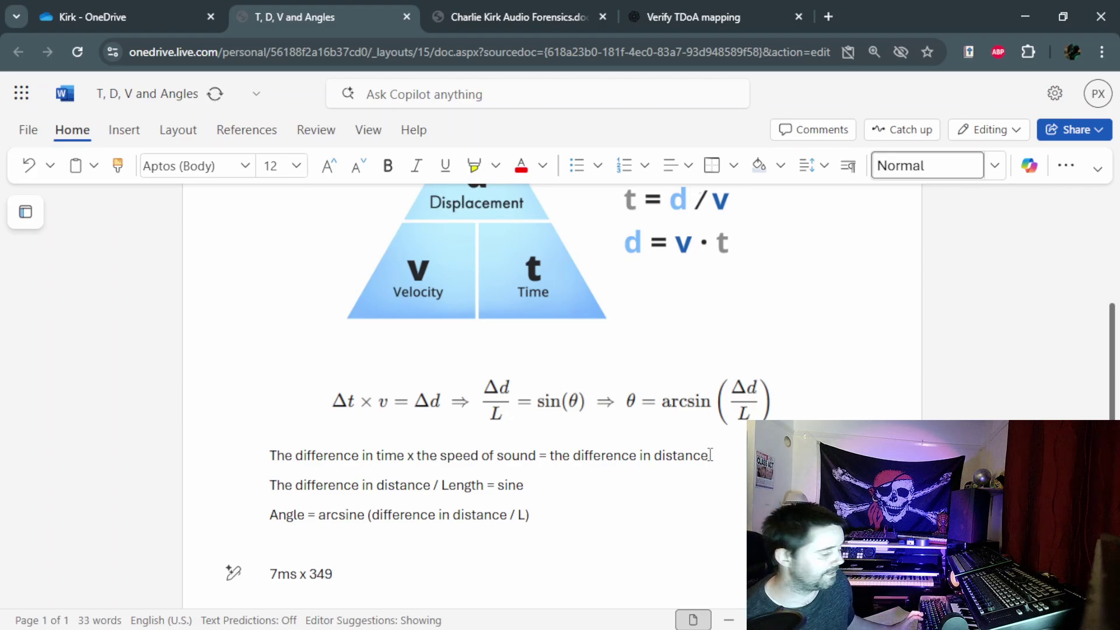
type(" =")
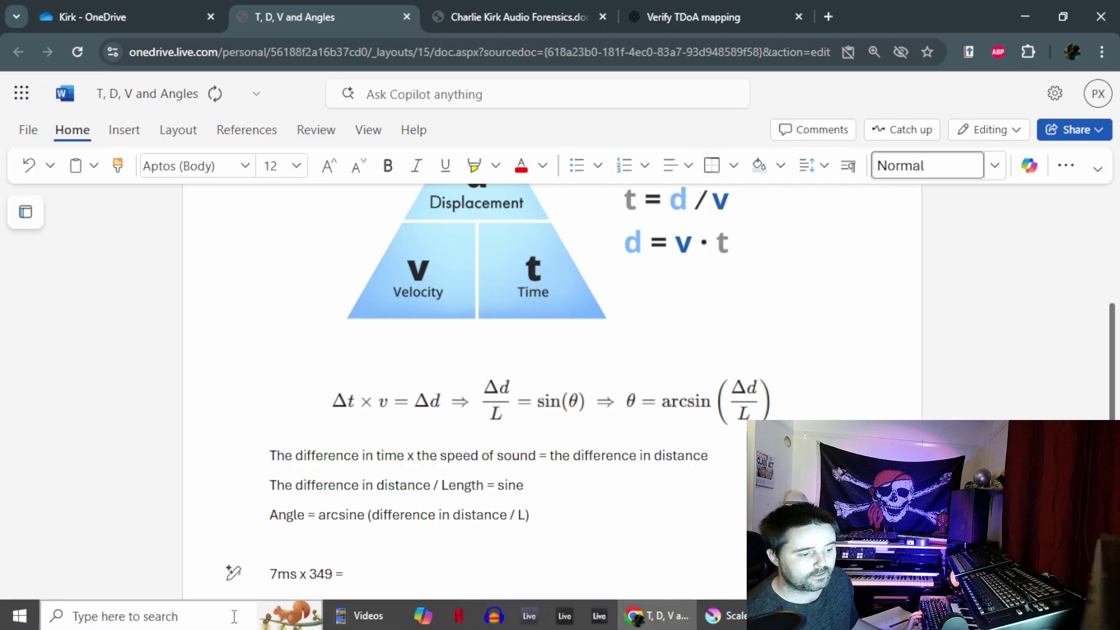
Step: Find and launch the Windows Calculator app via search
left_click(158, 617)
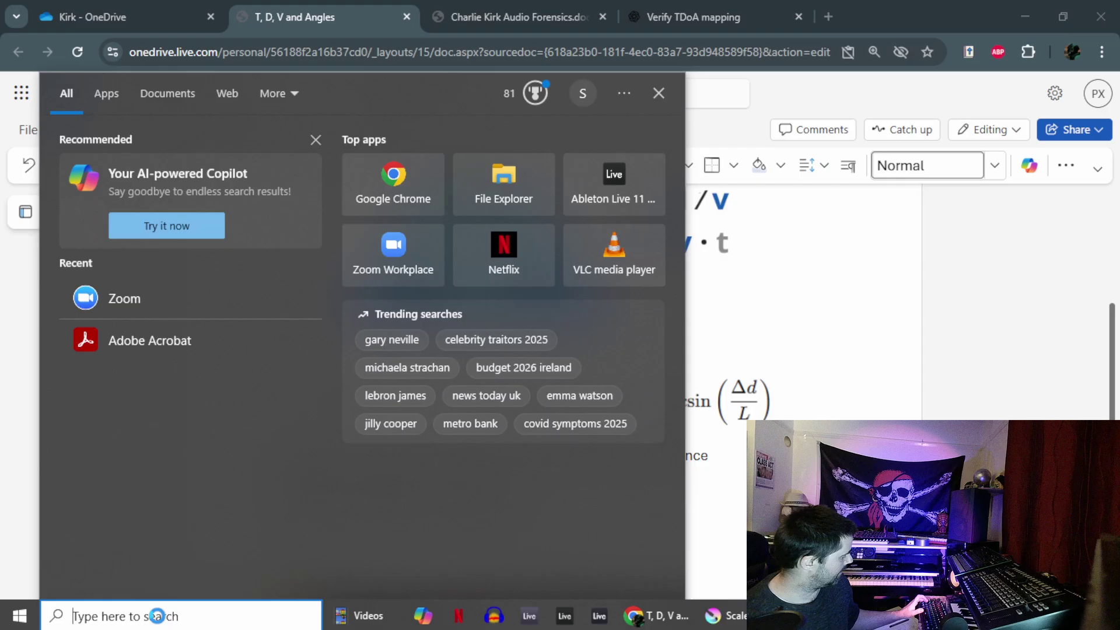
type("calculator")
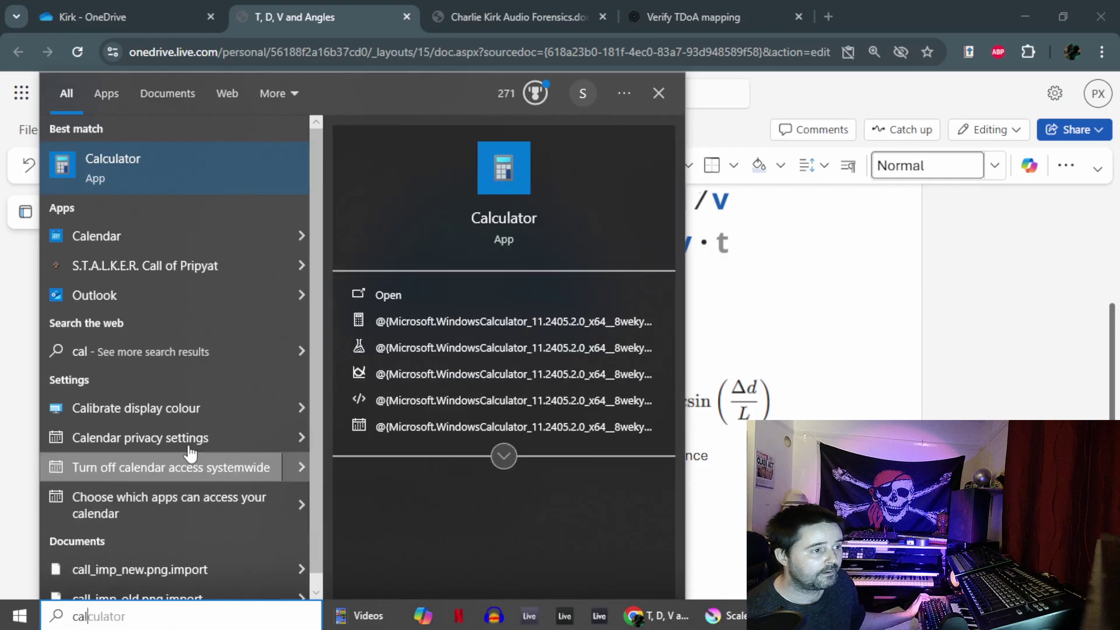
left_click(137, 165)
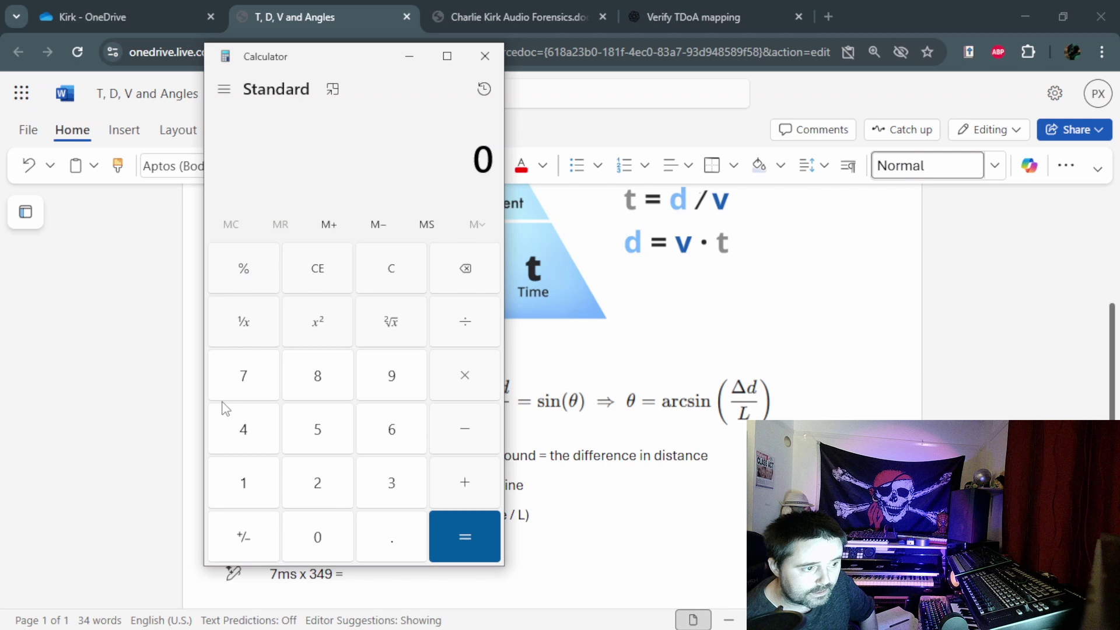
Step: Calculate 7 × 349 and highlight the 2,443 result
left_click(244, 380)
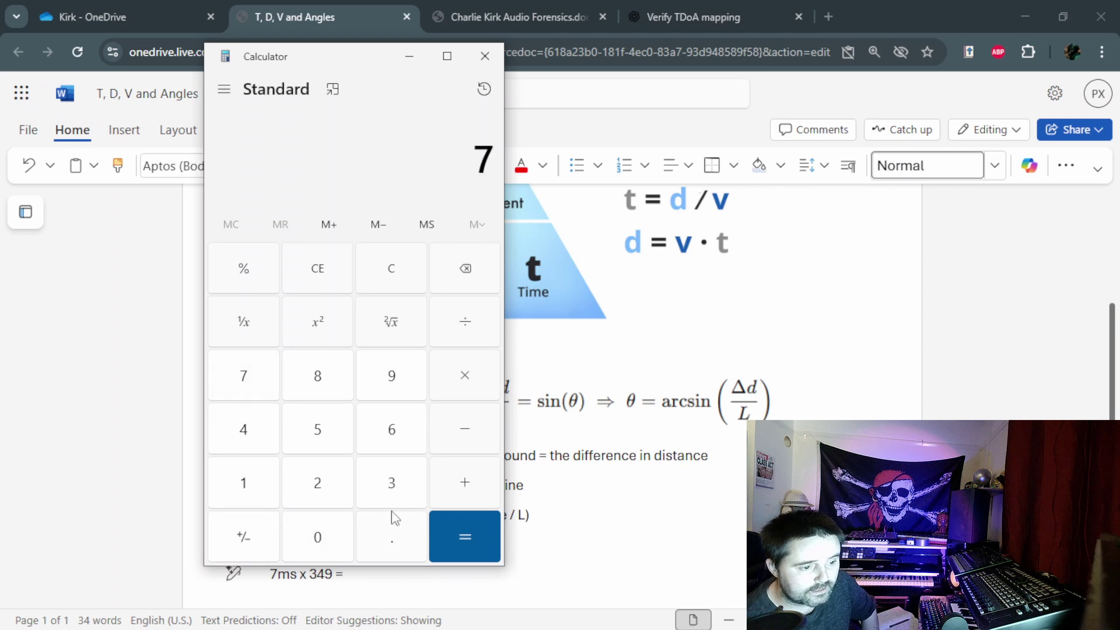
left_click(465, 382)
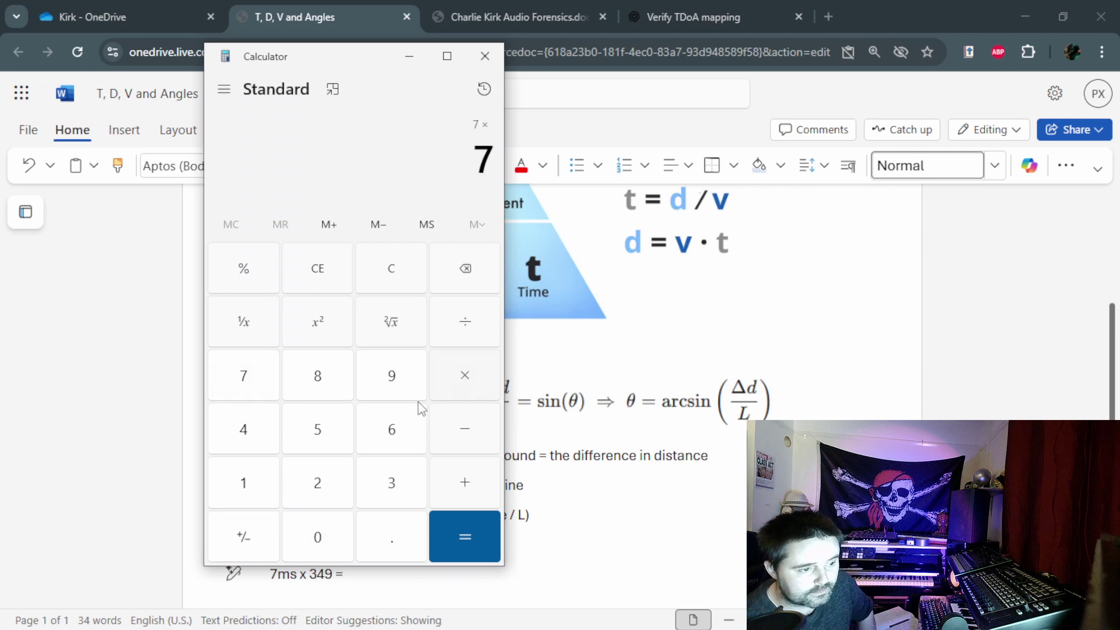
left_click(397, 489)
left_click(245, 429)
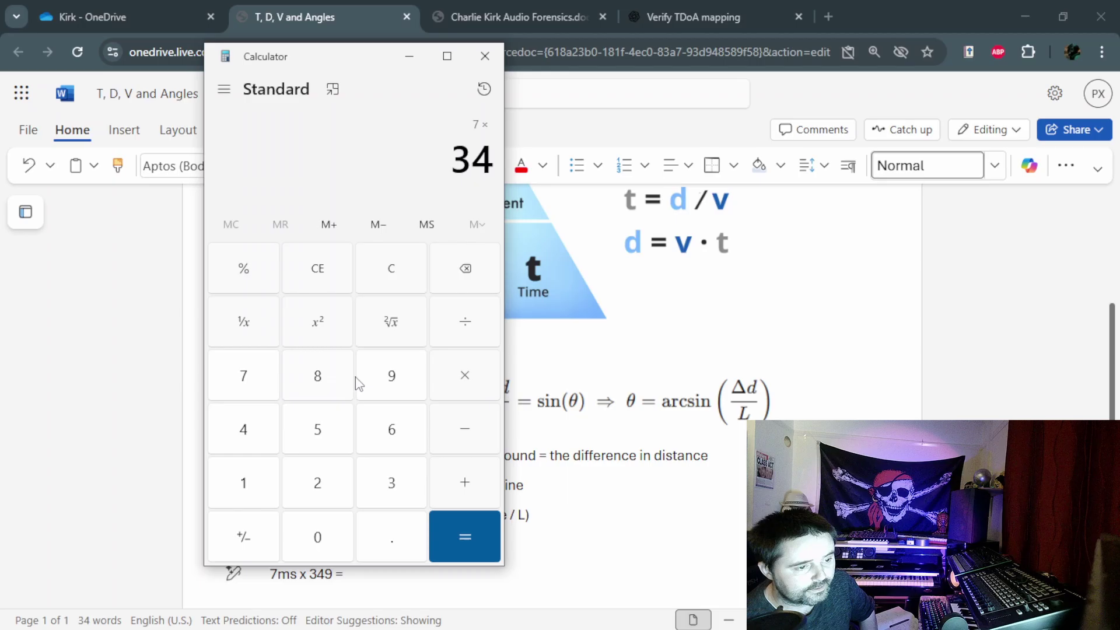
left_click(360, 382)
left_click(450, 526)
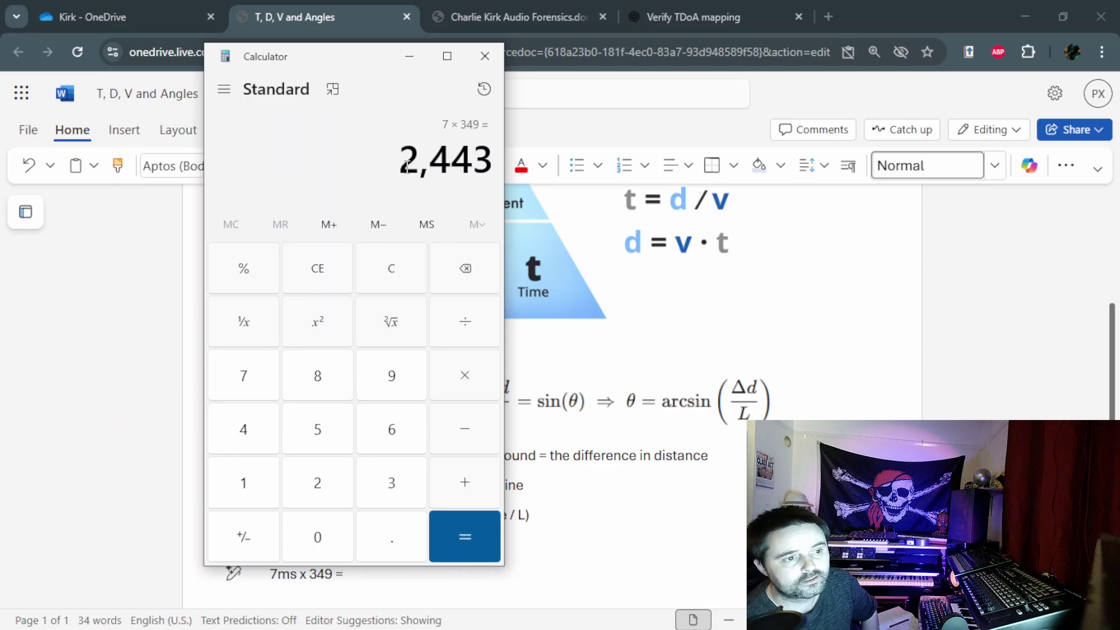
left_click_drag(402, 169, 470, 169)
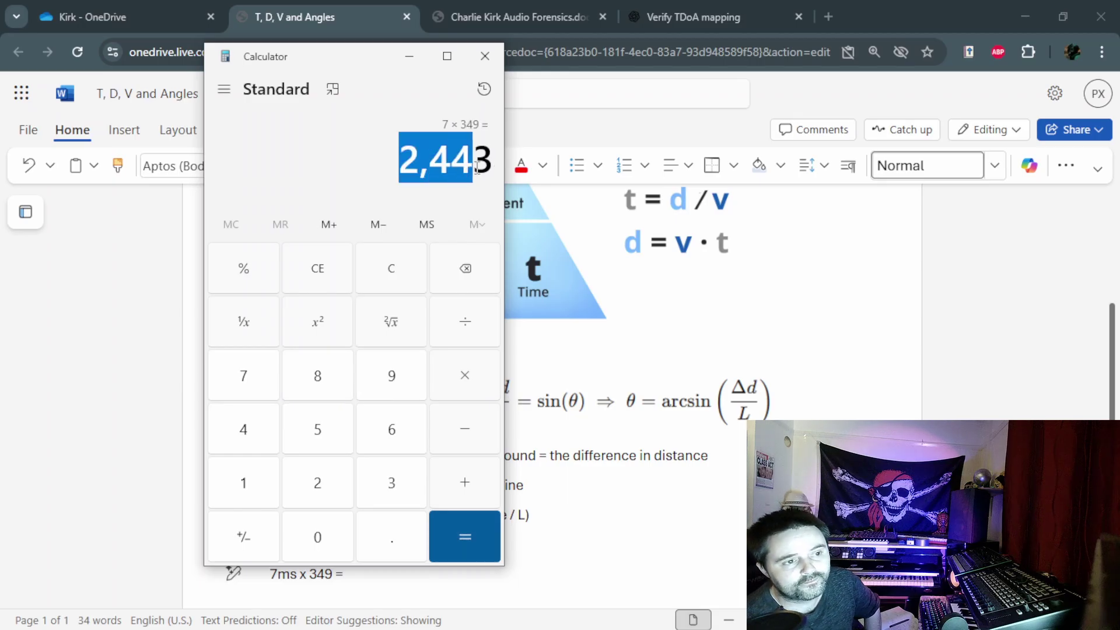
Step: Back in the Word notes, append '2.44m' to the '7ms x 349 =' line
left_click(578, 564)
key("Up")
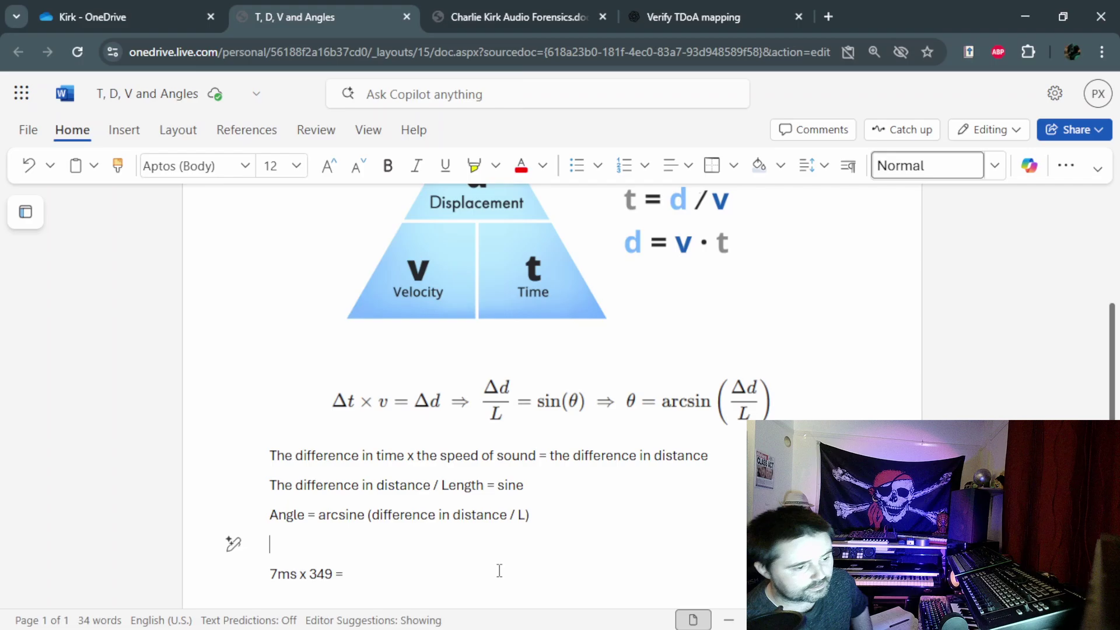
left_click(499, 571)
type("2")
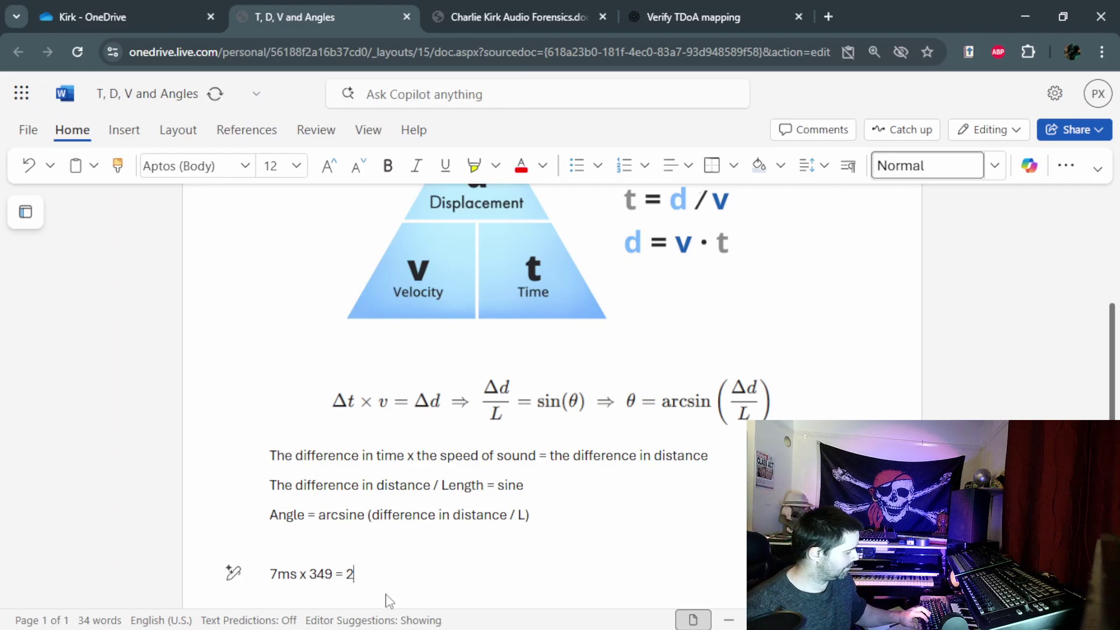
type(".44m")
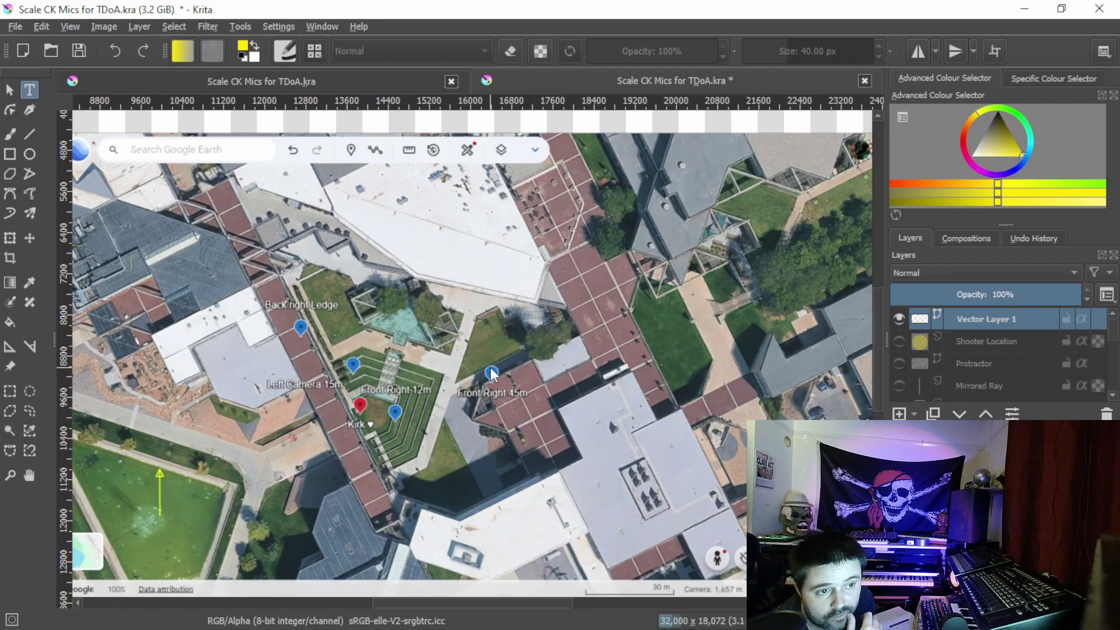
Step: Discard the blank vector layer and show the 67.3m Baseline, Vertical, Labels and DOT Markers layers
key("ctrl+z")
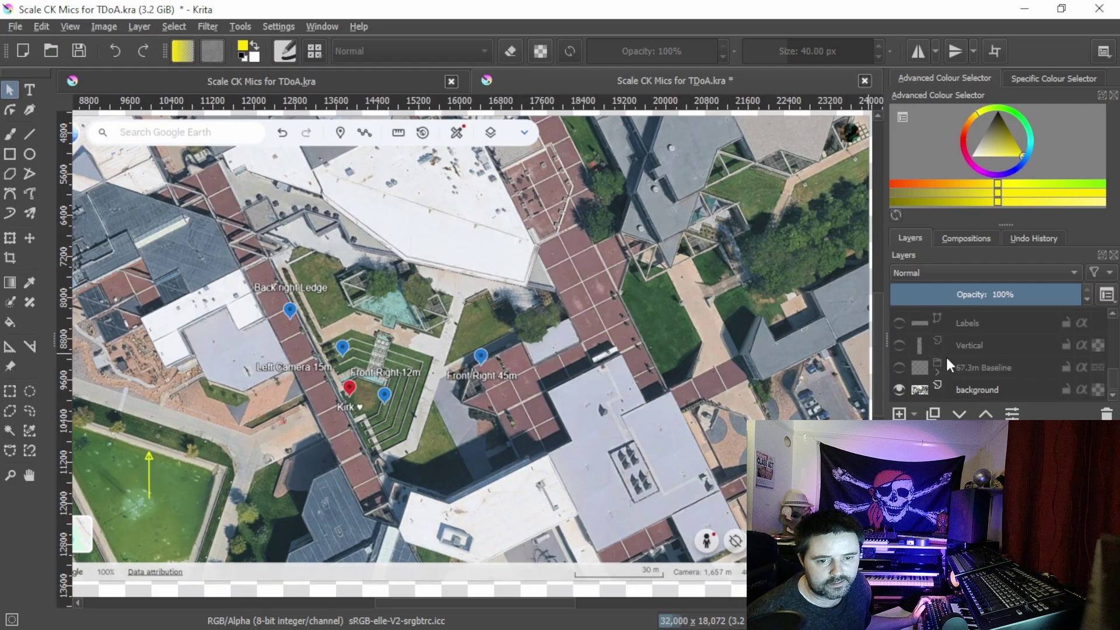
left_click(899, 368)
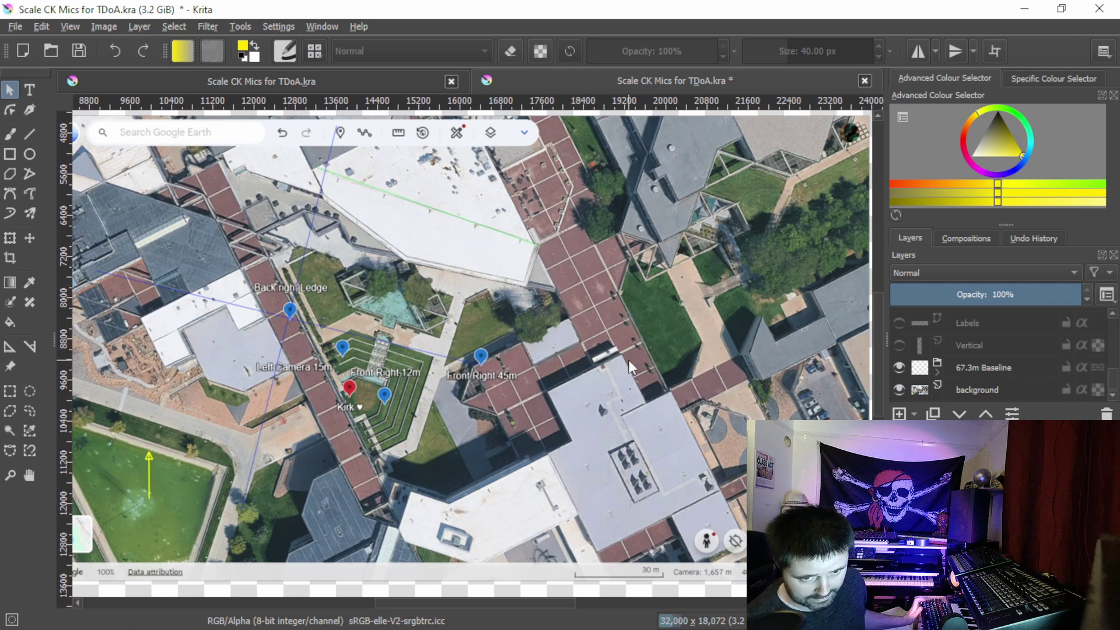
left_click(899, 345)
left_click(898, 322)
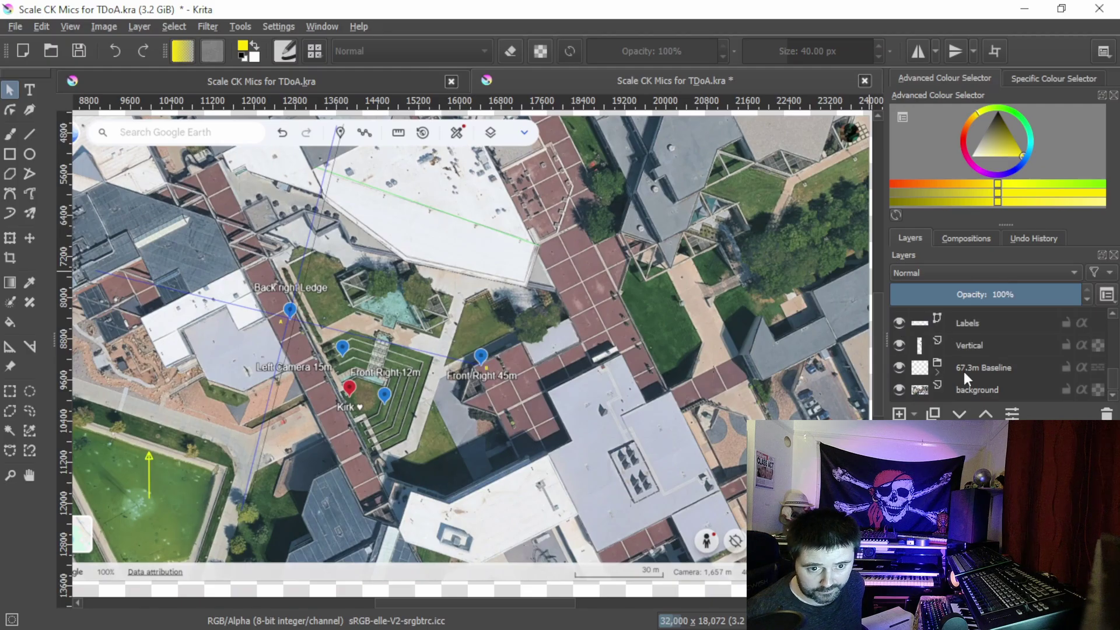
scroll(964, 372, "up", 1)
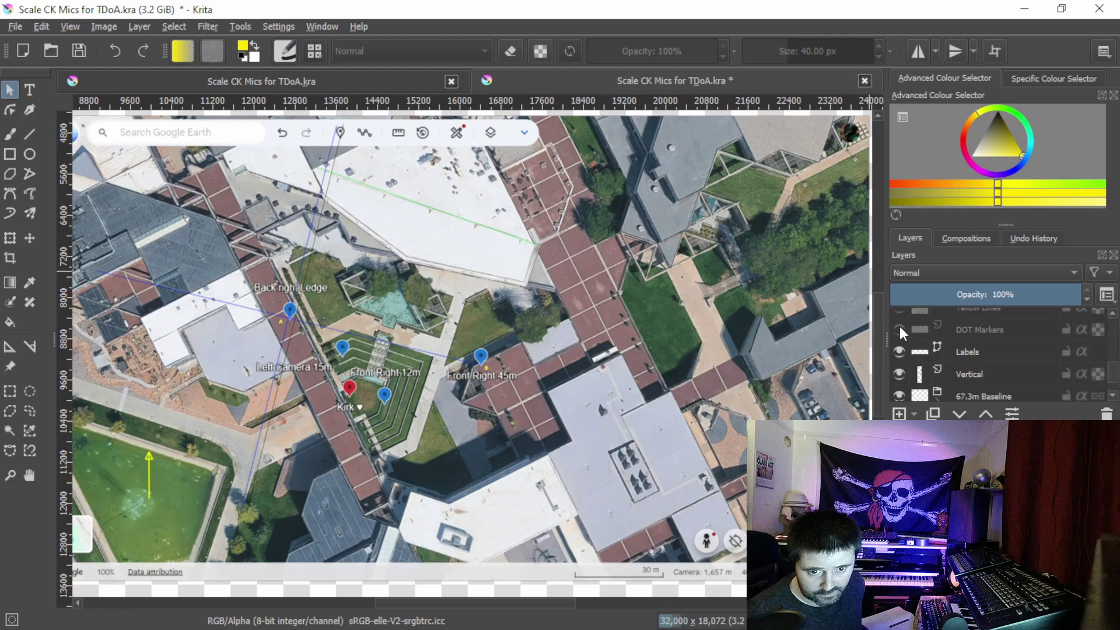
left_click(900, 330)
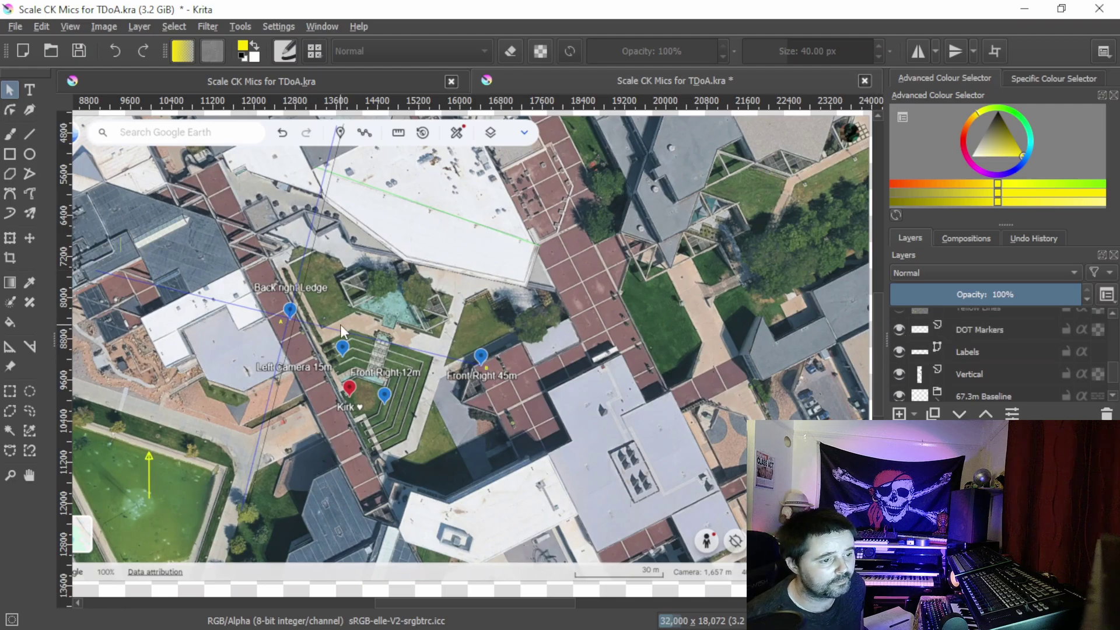
scroll(341, 324, "up", 5)
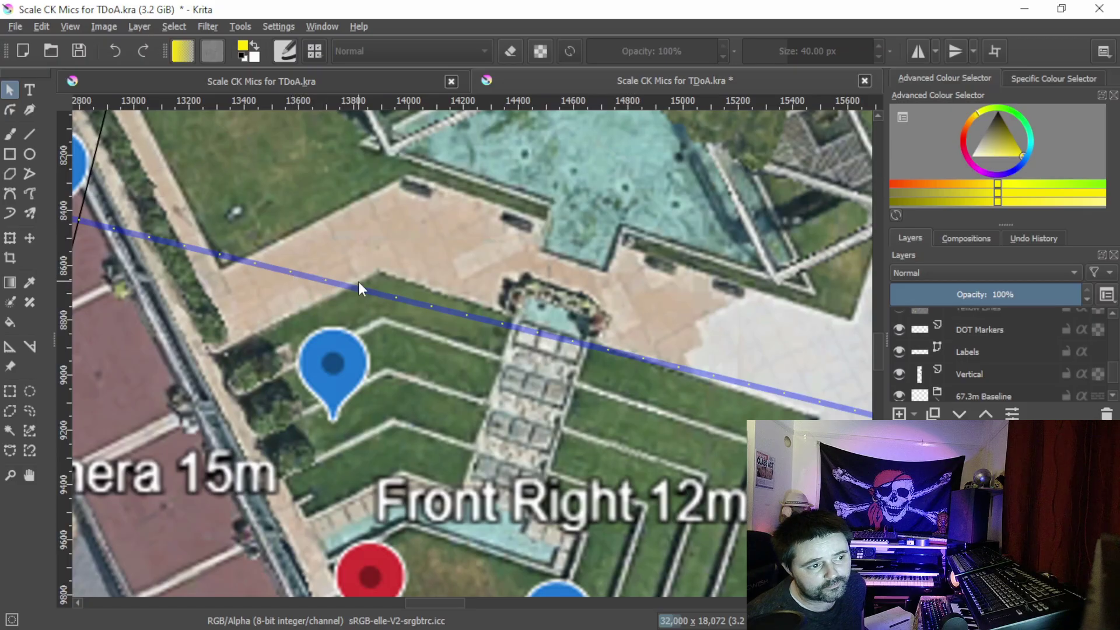
scroll(488, 275, "down", 2)
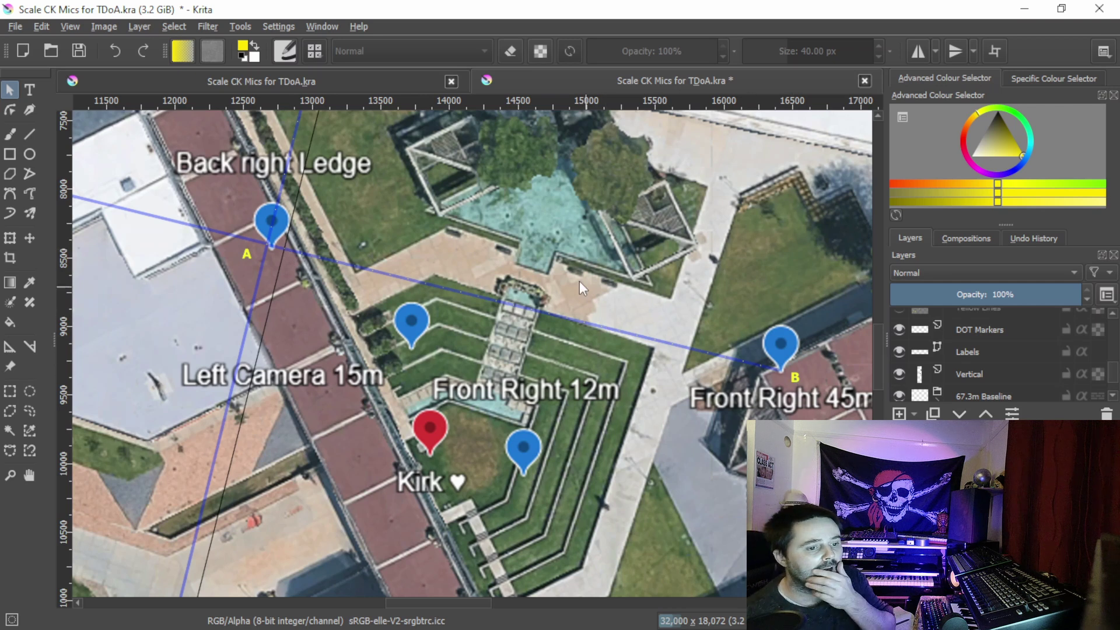
scroll(597, 279, "down", 1)
left_click_drag(584, 248, 550, 381)
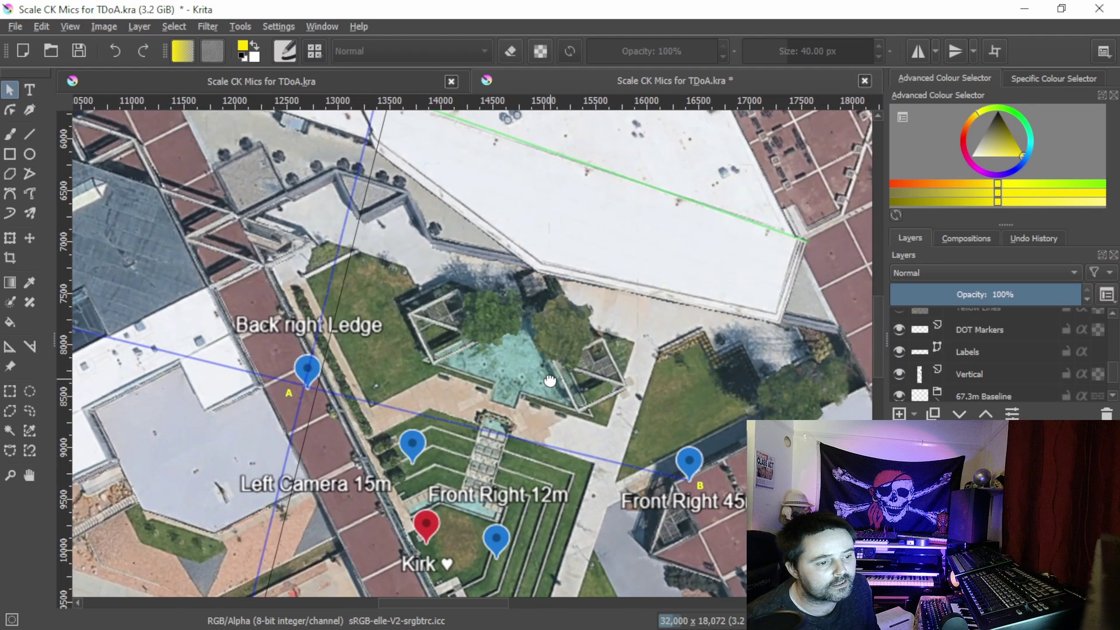
scroll(435, 440, "up", 3)
left_click_drag(446, 416, 578, 336)
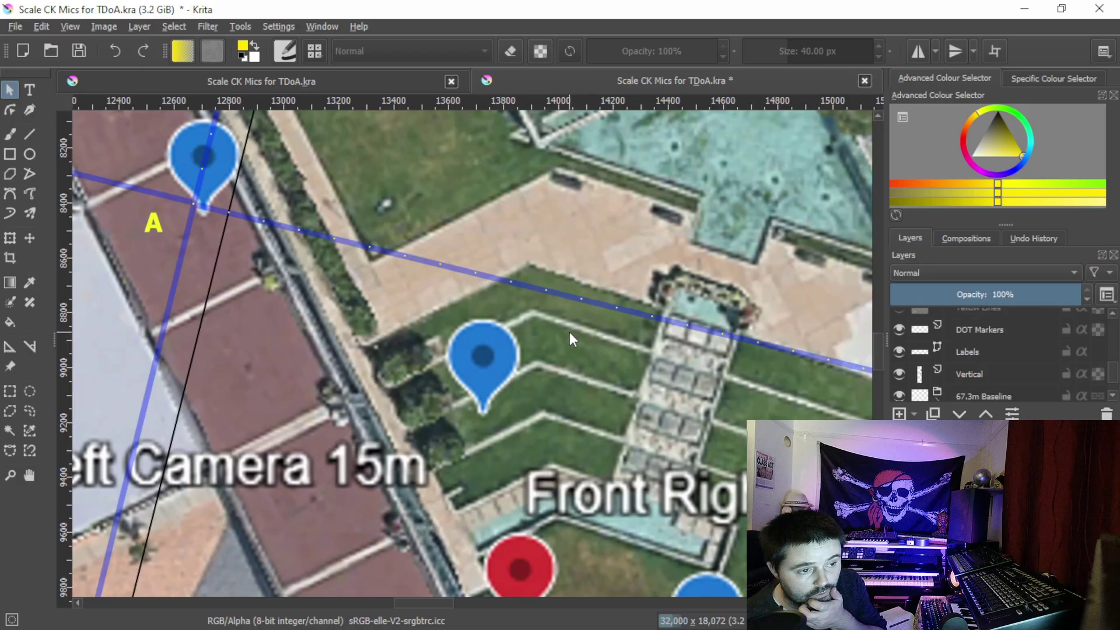
left_click_drag(660, 341, 606, 313)
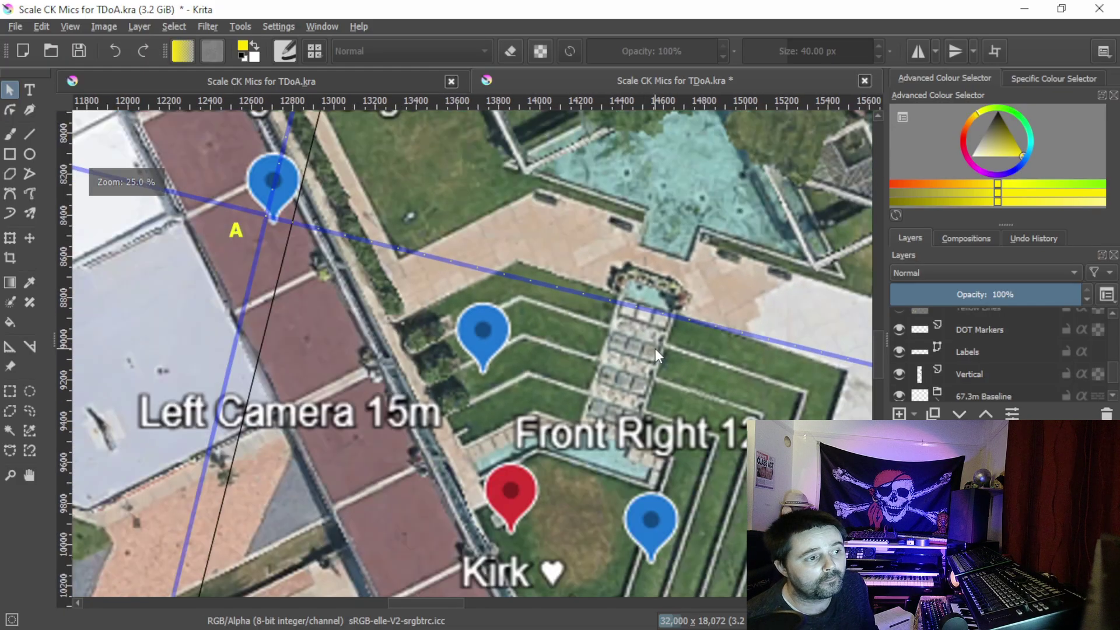
scroll(653, 348, "down", 2)
left_click_drag(652, 347, 576, 292)
scroll(568, 281, "down", 1)
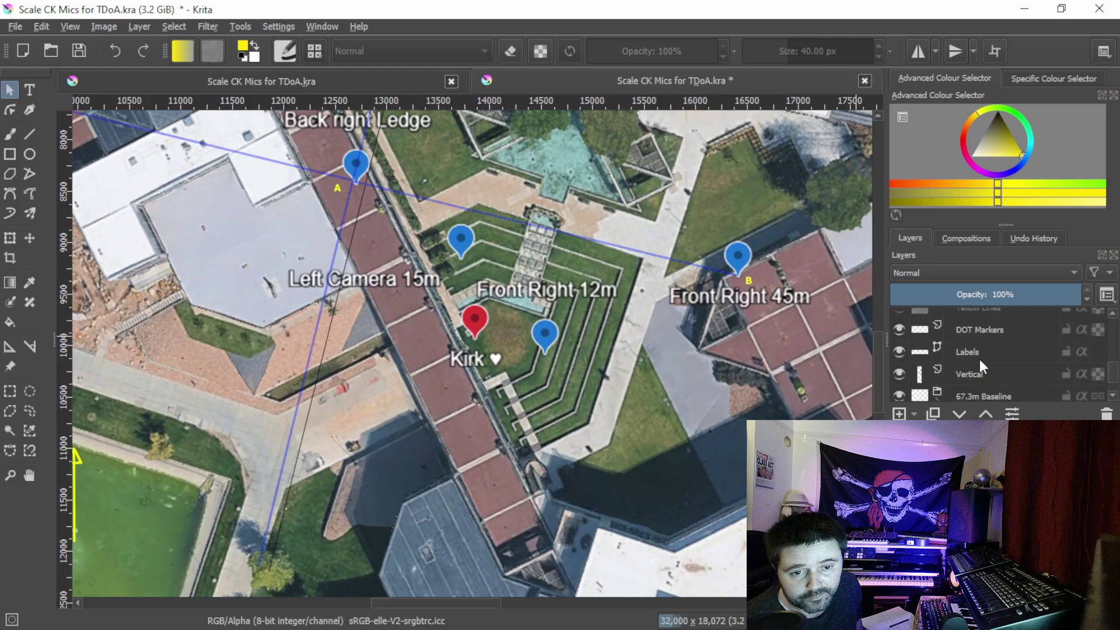
scroll(980, 359, "up", 1)
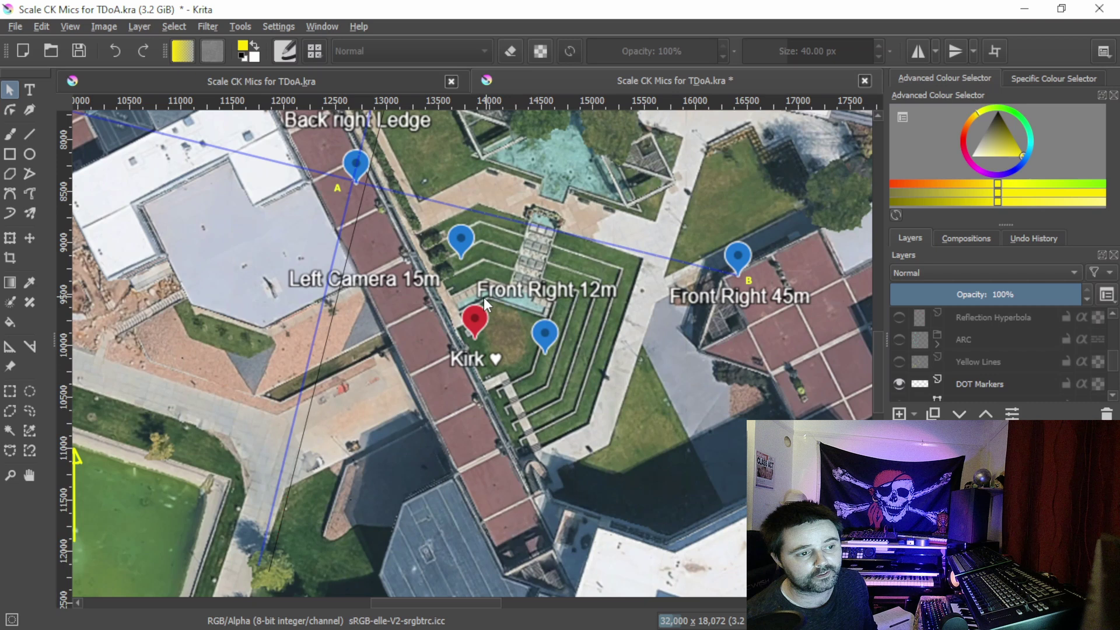
Step: Switch on the Yellow Lines layer, leaving ARC and Reflection Hyperbola hidden
scroll(482, 299, "down", 5)
scroll(475, 283, "up", 2)
scroll(499, 432, "up", 2)
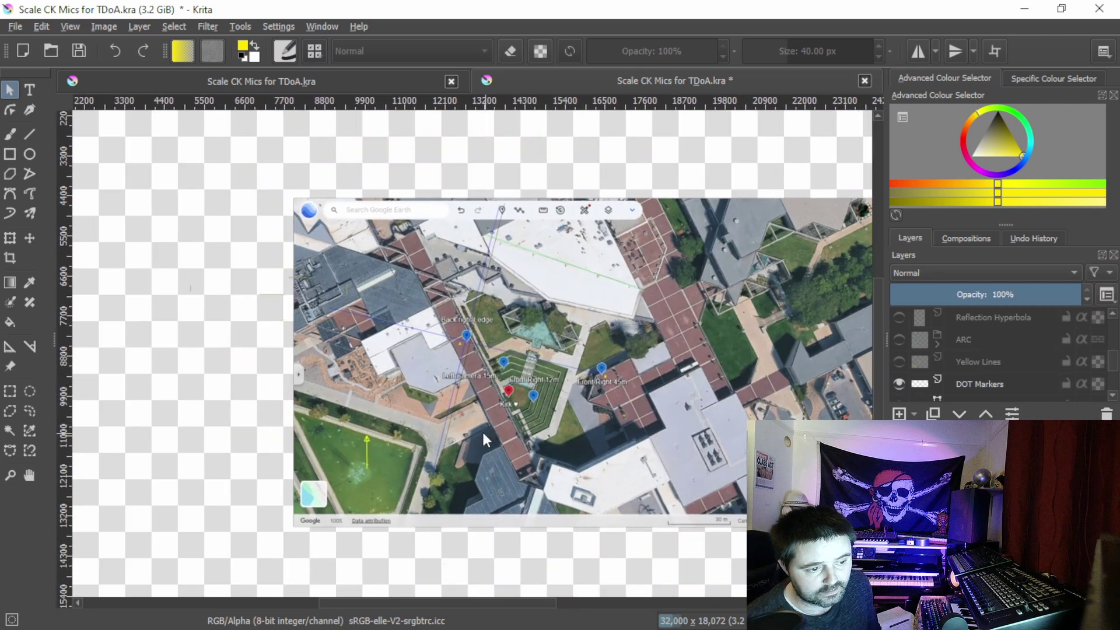
scroll(482, 429, "up", 1)
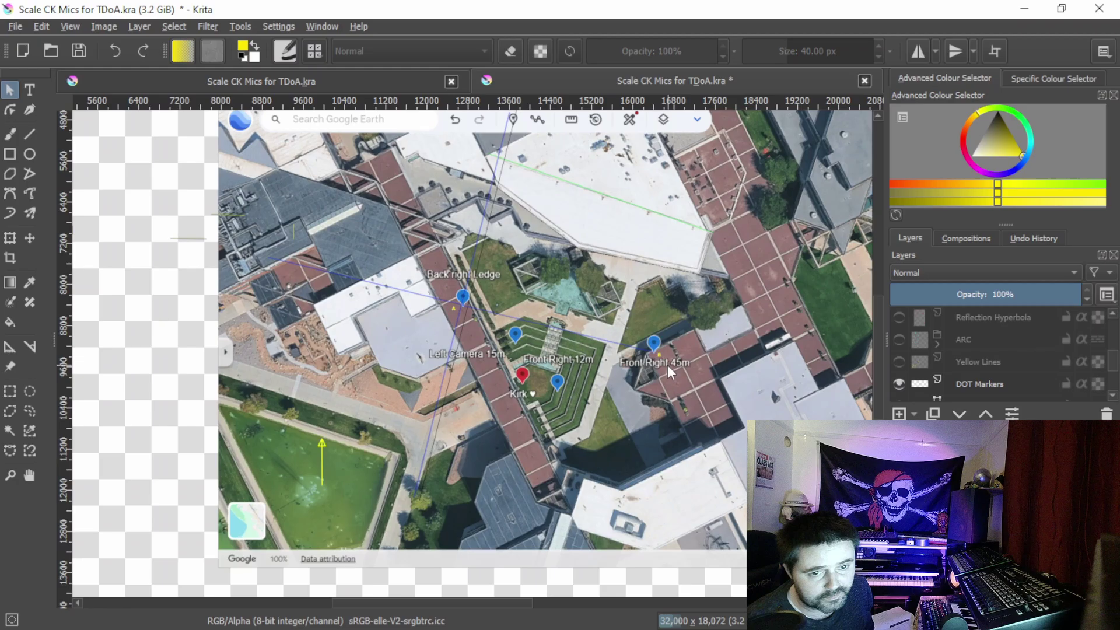
left_click(899, 361)
scroll(499, 451, "up", 1)
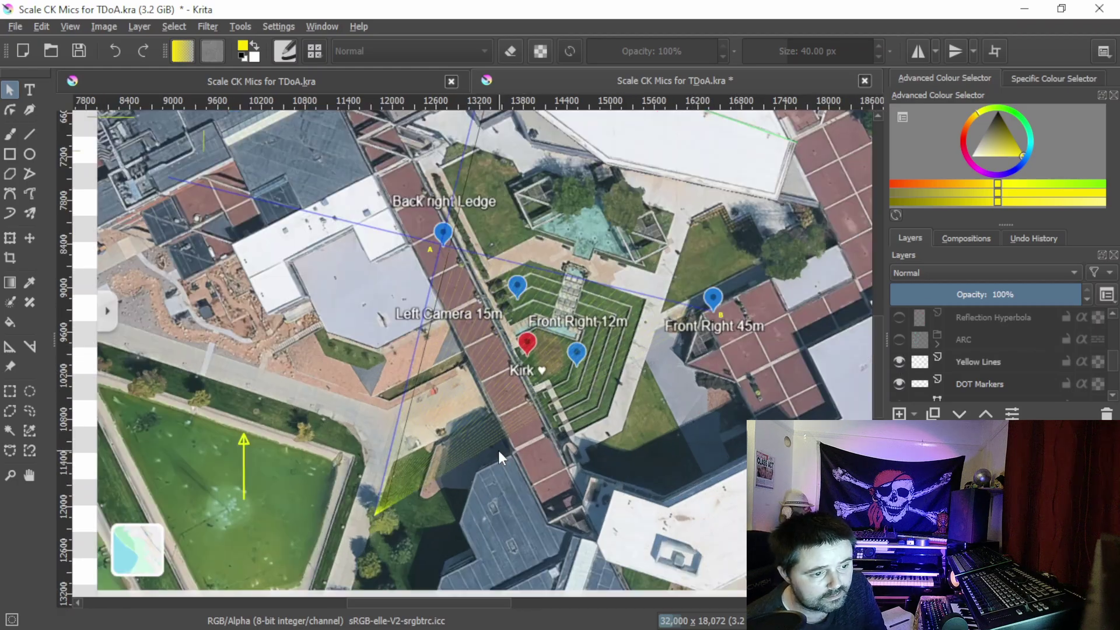
scroll(510, 428, "up", 1)
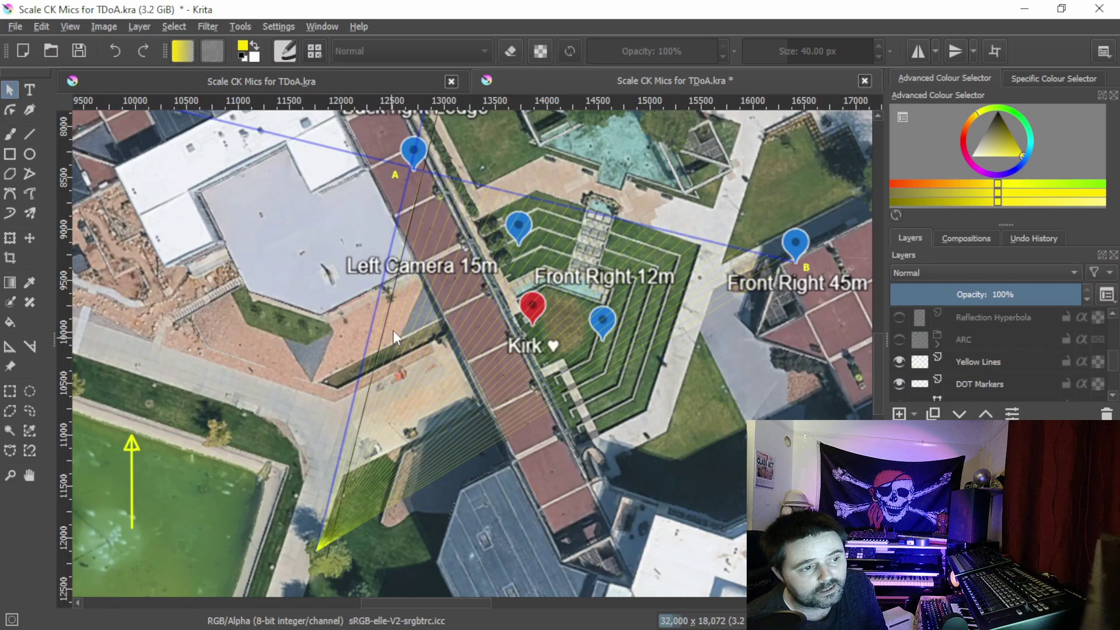
scroll(388, 359, "up", 3)
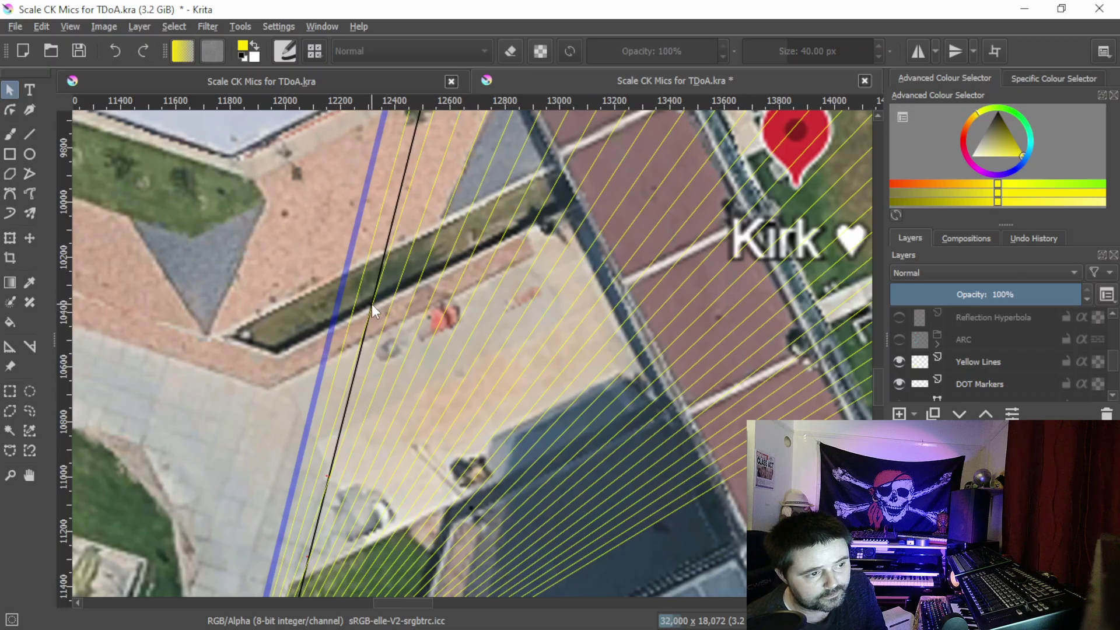
scroll(418, 198, "up", 1)
Step: Pan and zoom the map to inspect the yellow fan's apex, the building and Front Right 45m marker B
scroll(417, 200, "down", 1)
scroll(418, 200, "down", 1)
left_click_drag(418, 199, 413, 262)
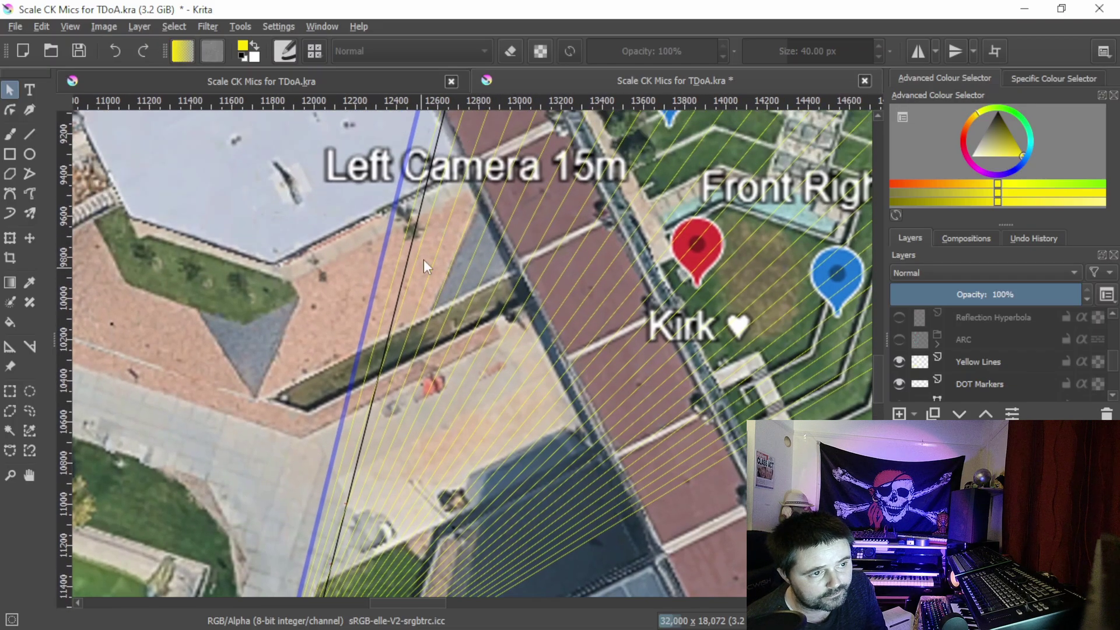
scroll(424, 260, "down", 1)
left_click_drag(422, 213, 422, 290)
scroll(448, 157, "down", 1)
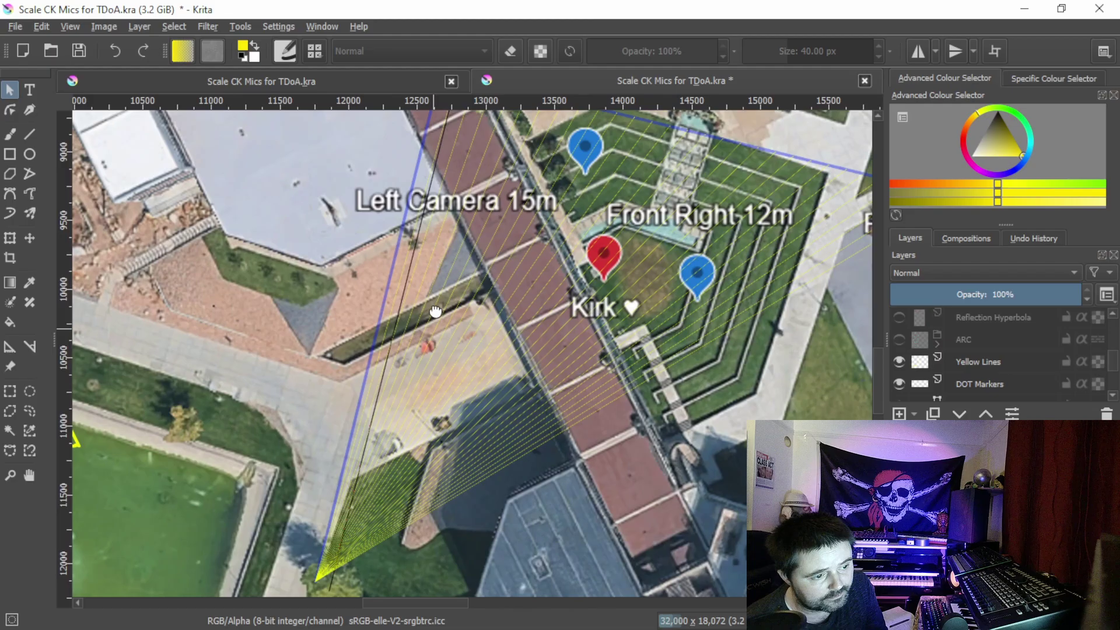
left_click_drag(412, 370, 436, 275)
scroll(399, 327, "up", 3)
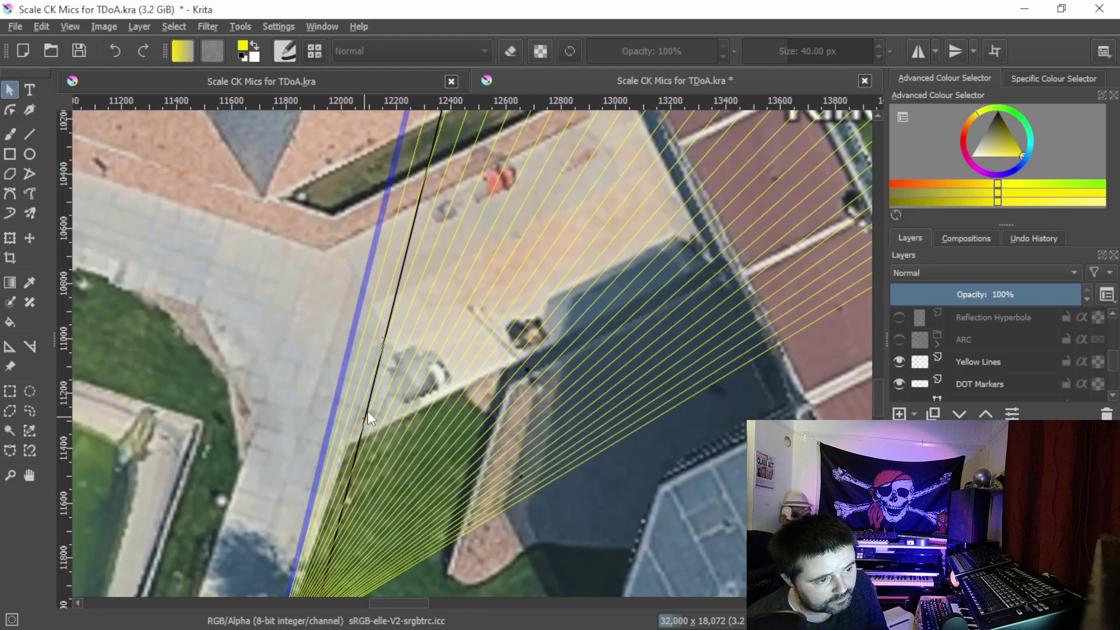
scroll(368, 411, "up", 3)
scroll(398, 418, "down", 1)
left_click_drag(397, 418, 441, 287)
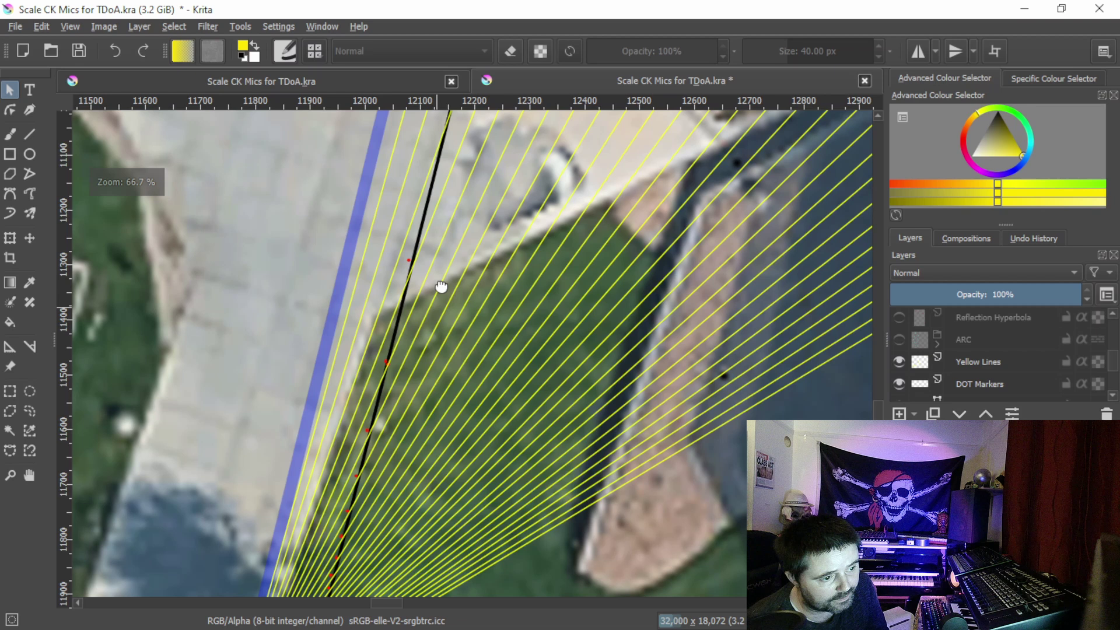
left_click_drag(383, 465, 417, 350)
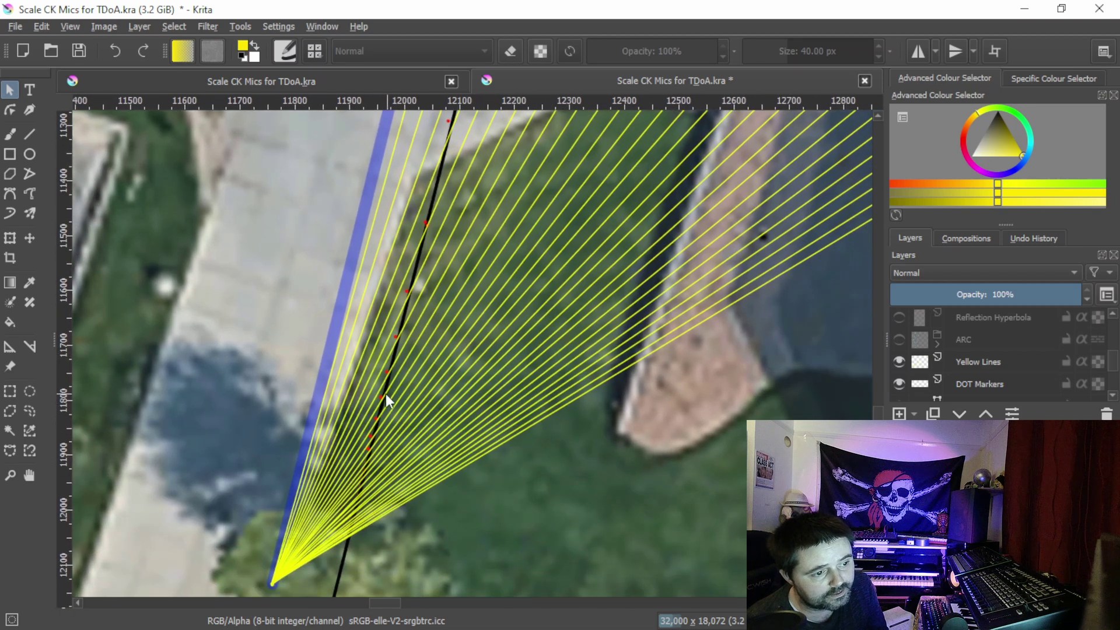
mouse_move(413, 425)
left_mouse_down()
mouse_move(400, 382)
mouse_move(412, 401)
mouse_move(404, 418)
left_mouse_up()
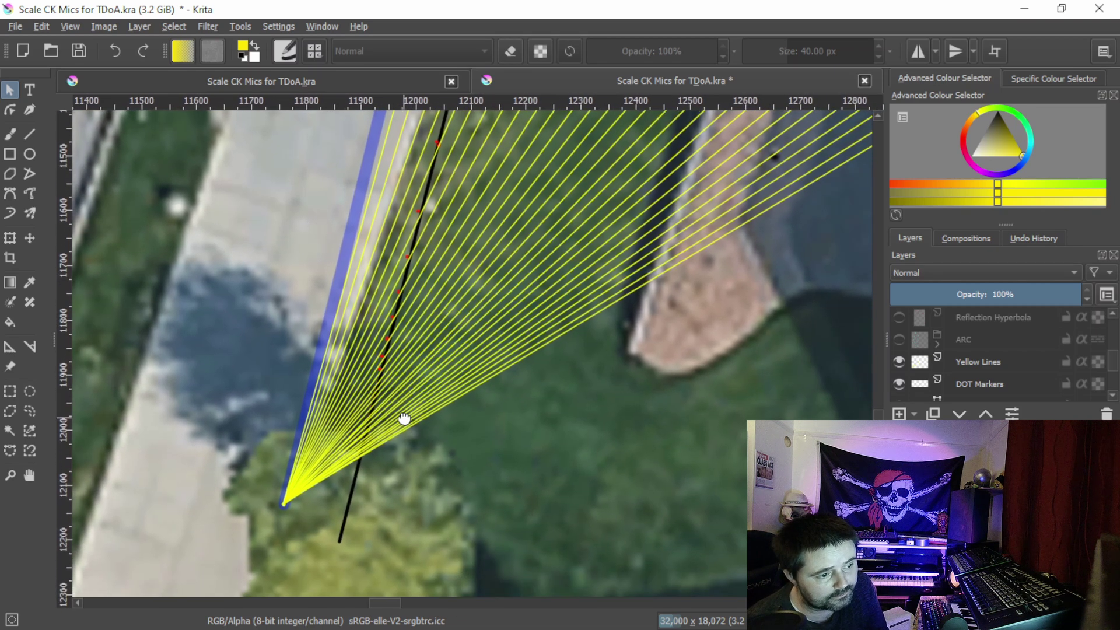
scroll(405, 418, "down", 4)
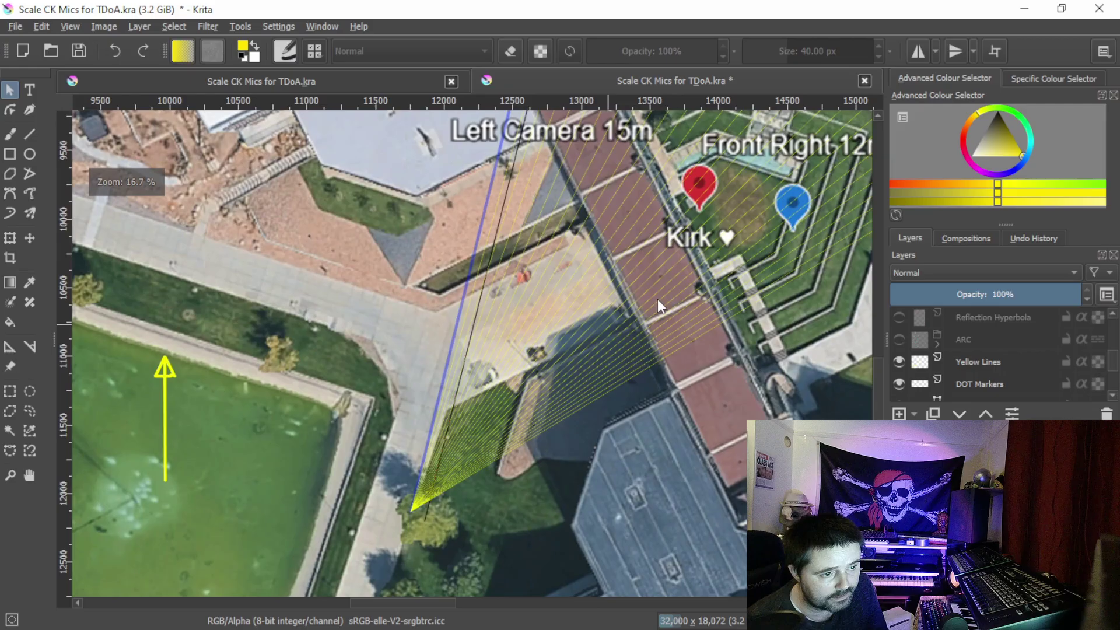
left_click_drag(657, 299, 599, 410)
scroll(635, 342, "down", 1)
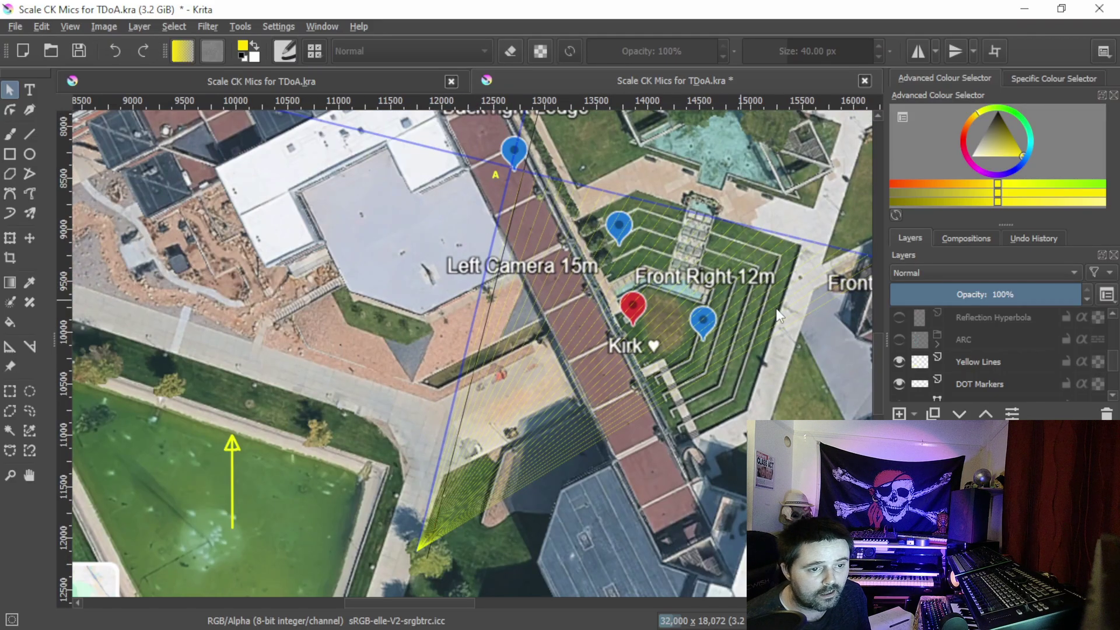
mouse_move(780, 315)
left_mouse_down()
mouse_move(744, 296)
mouse_move(648, 286)
left_mouse_up()
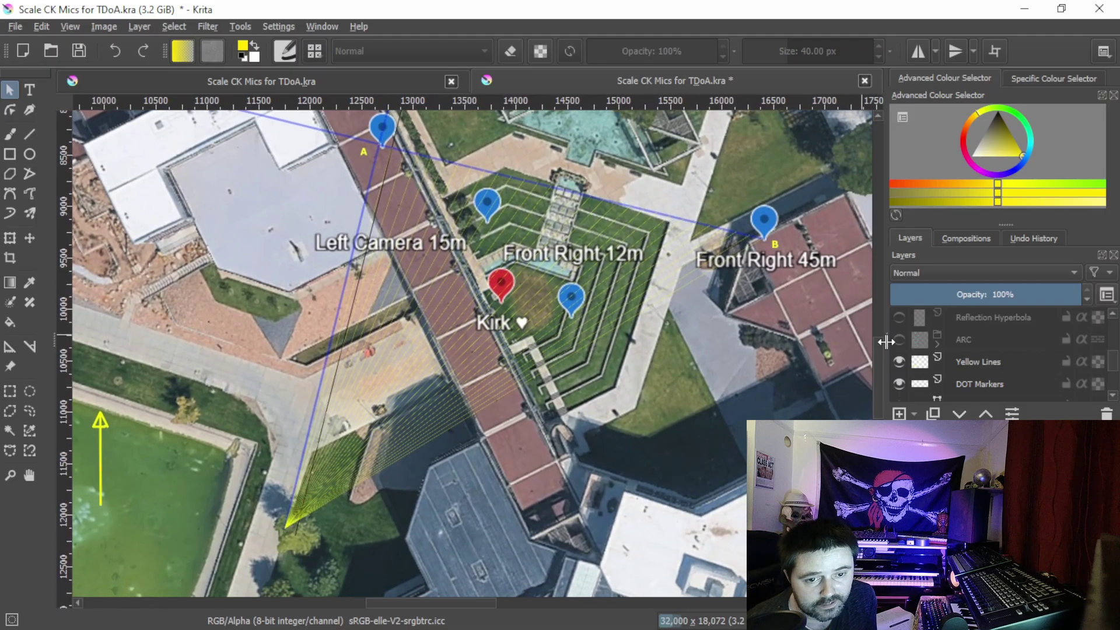
Step: Show the ARC and Inverted hyperbola layers, keeping Reflection Hyperbola hidden
left_click(904, 340)
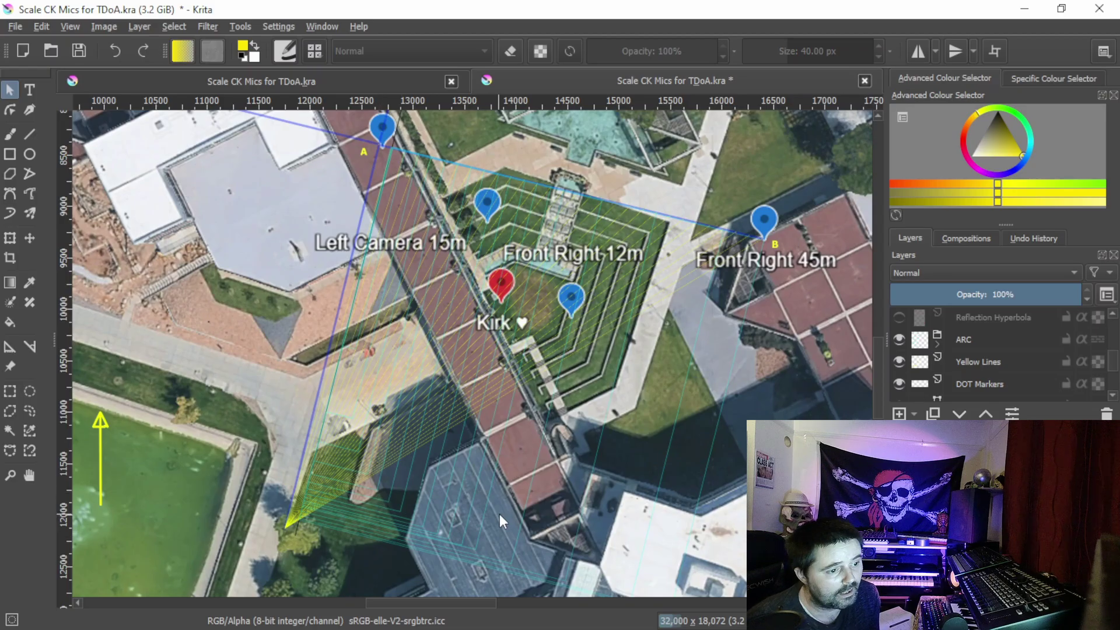
left_click(898, 319)
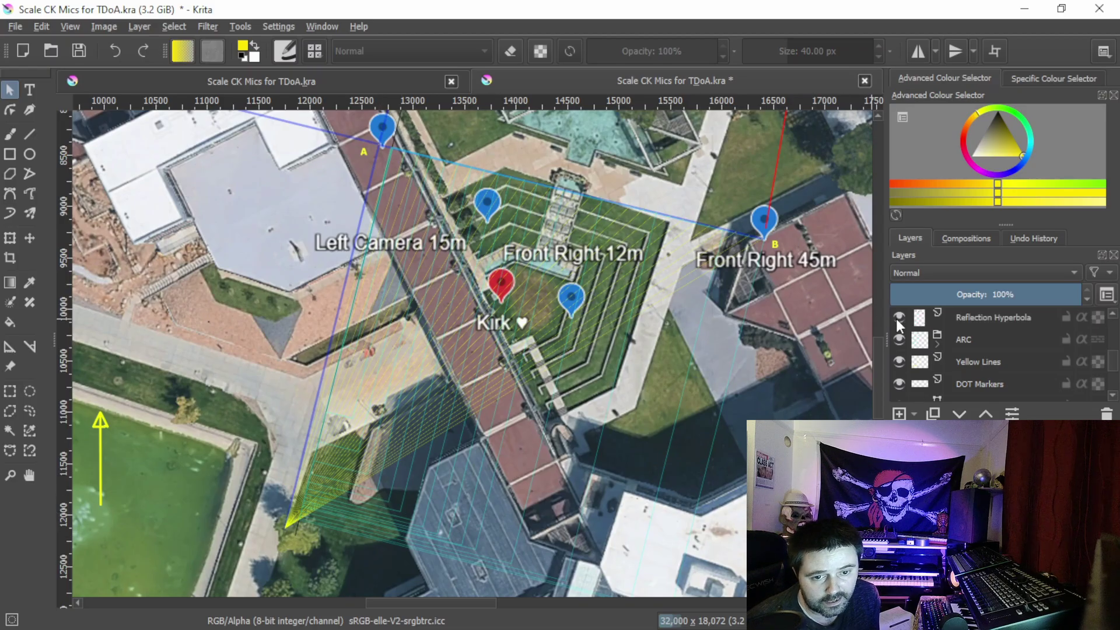
left_click(898, 319)
scroll(902, 331, "up", 1)
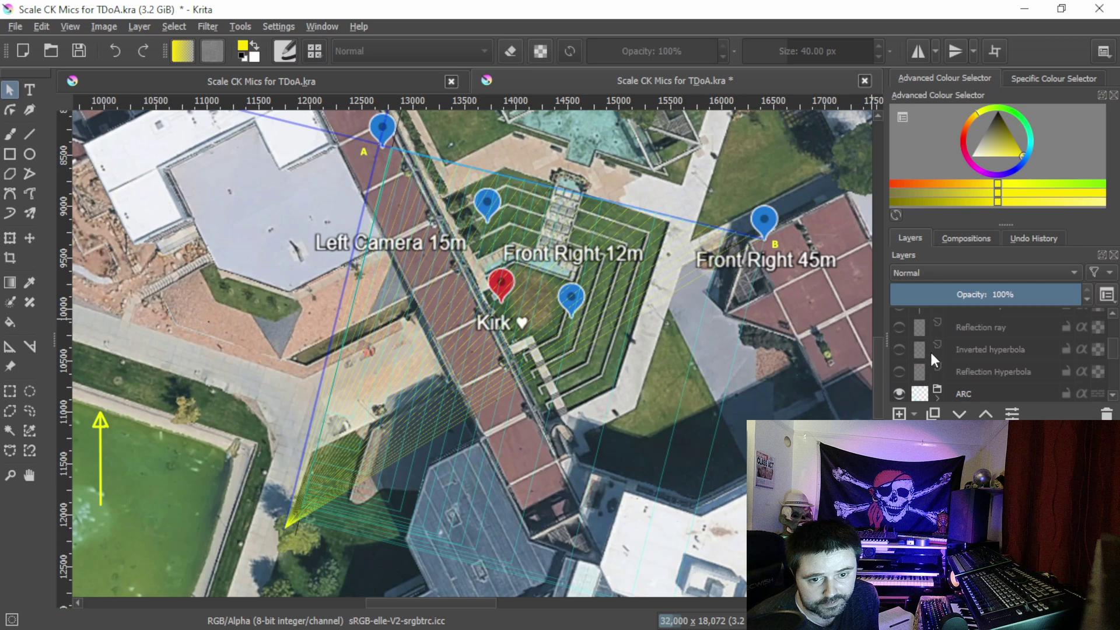
left_click(899, 349)
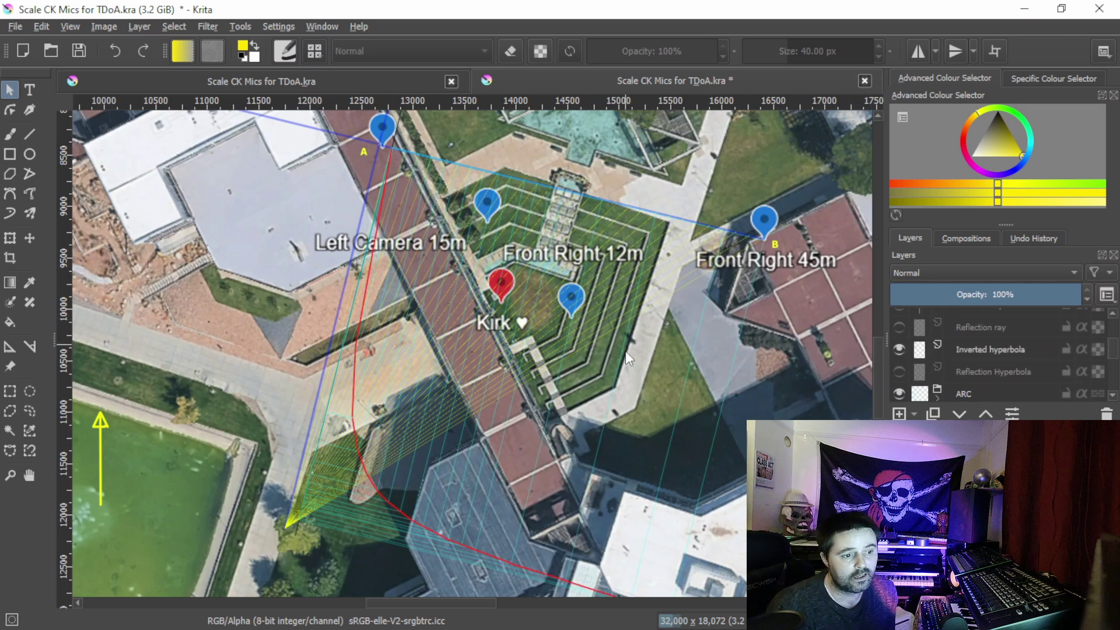
Step: Zoom out and pan the map to follow the whole red curve
scroll(620, 372, "down", 1)
left_click_drag(620, 372, 568, 263)
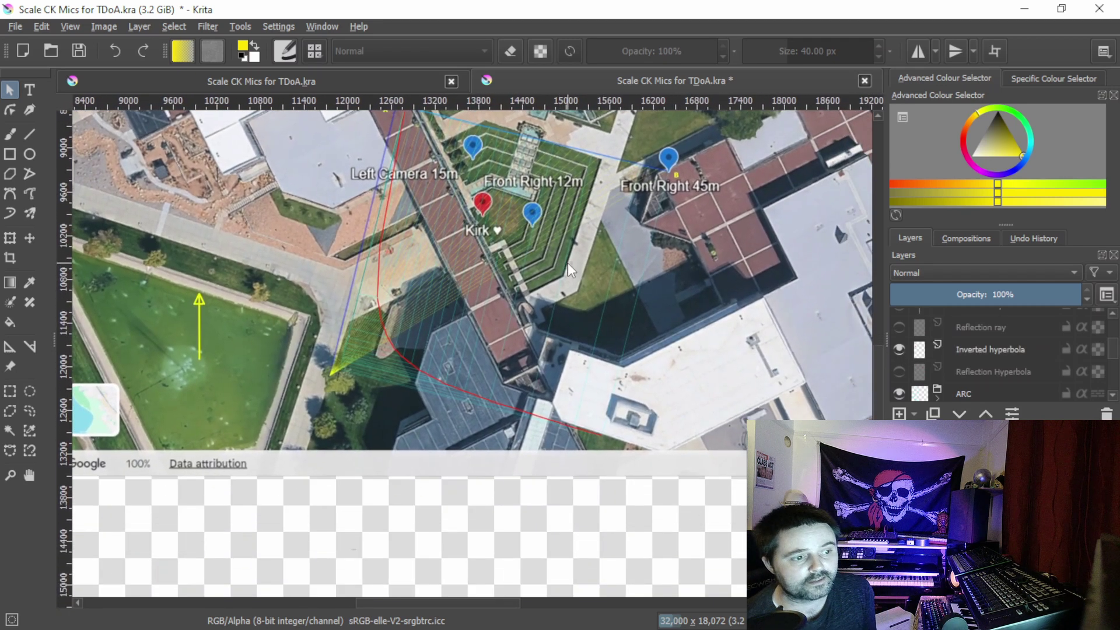
scroll(569, 263, "down", 1)
scroll(559, 271, "up", 1)
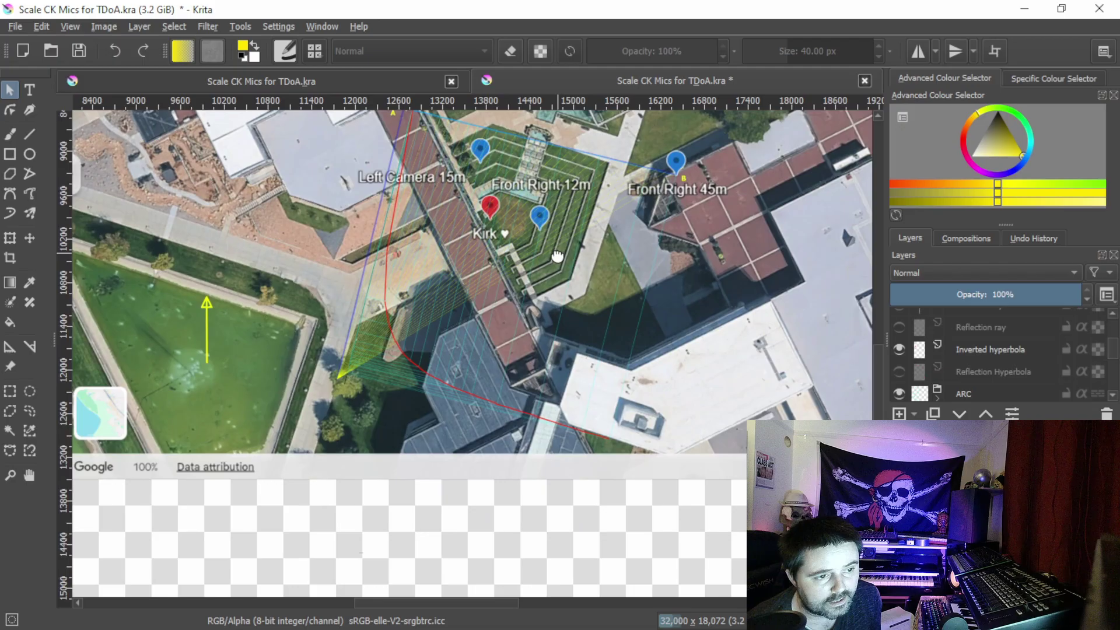
left_click_drag(555, 271, 477, 339)
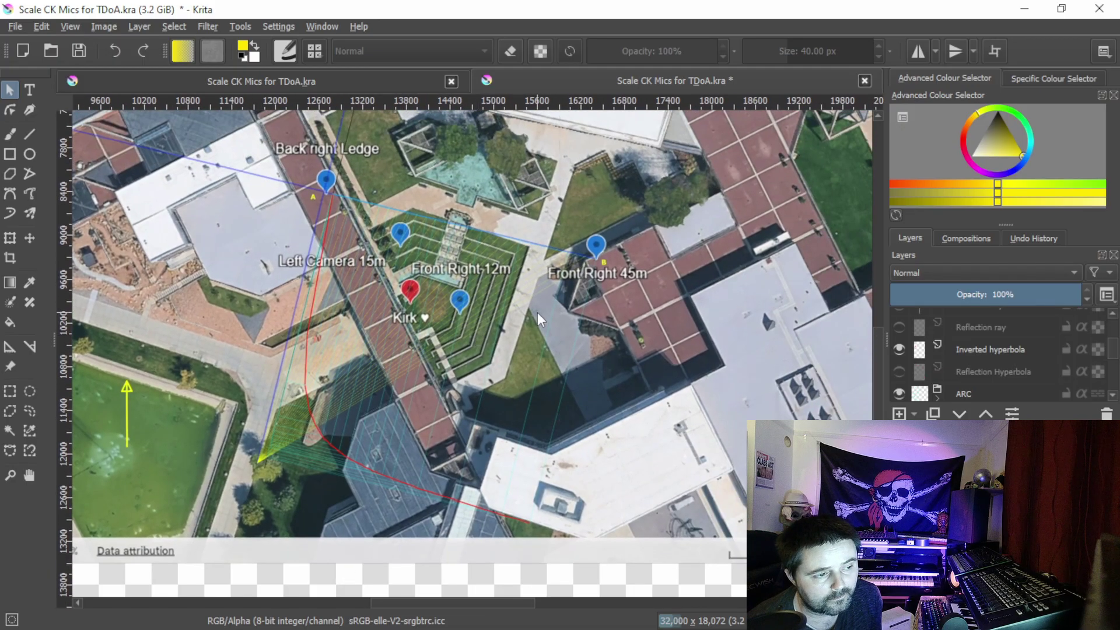
scroll(337, 209, "up", 1)
scroll(432, 218, "down", 2)
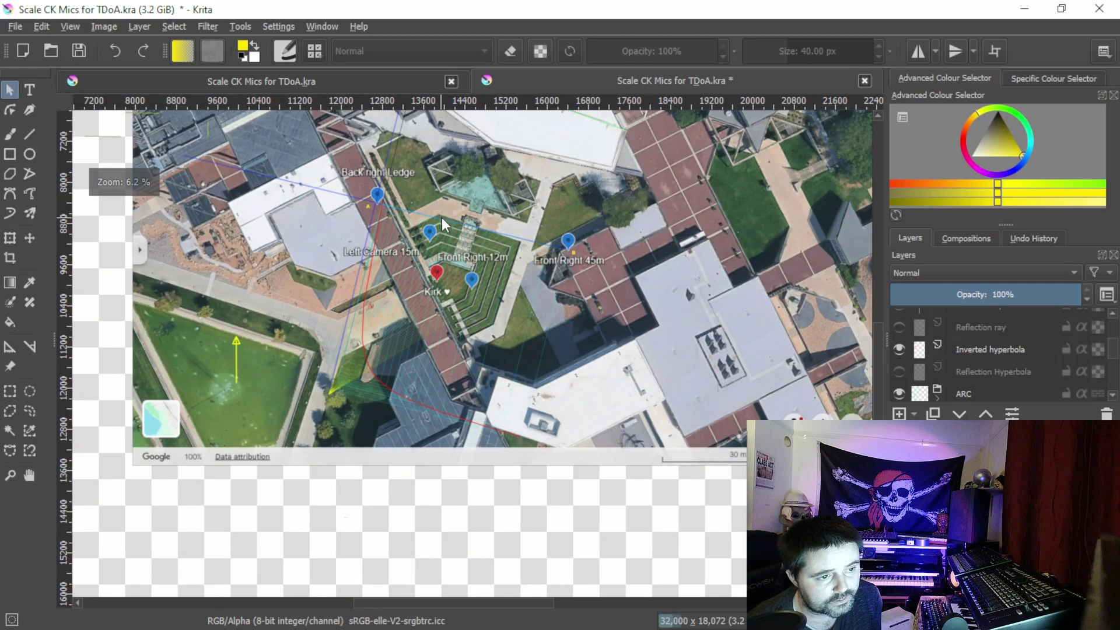
left_click_drag(456, 212, 486, 322)
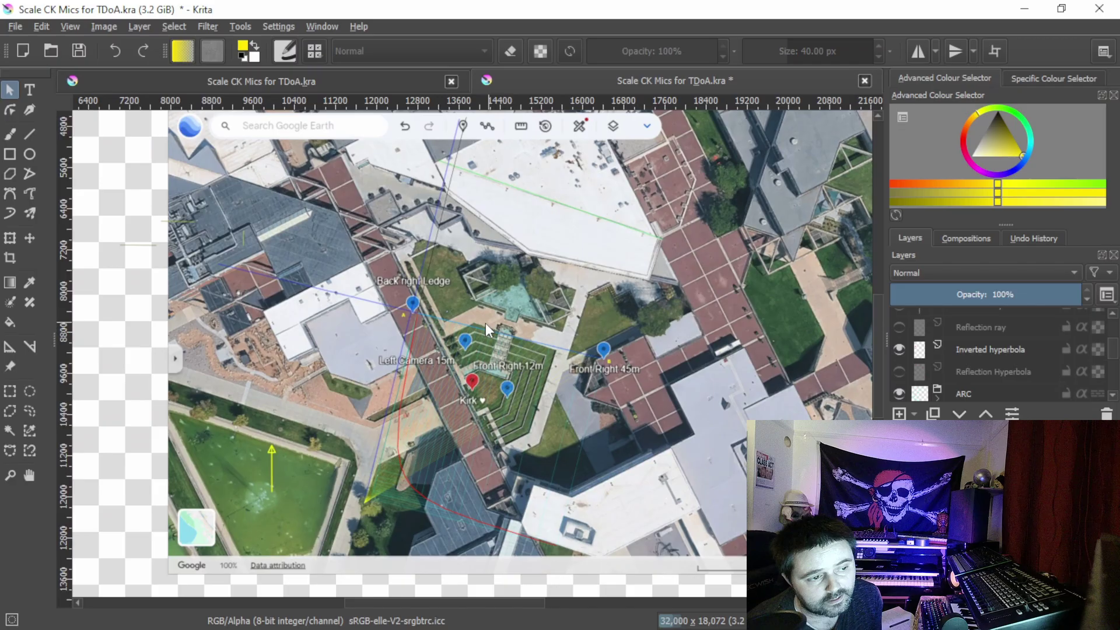
left_click_drag(547, 287, 485, 359)
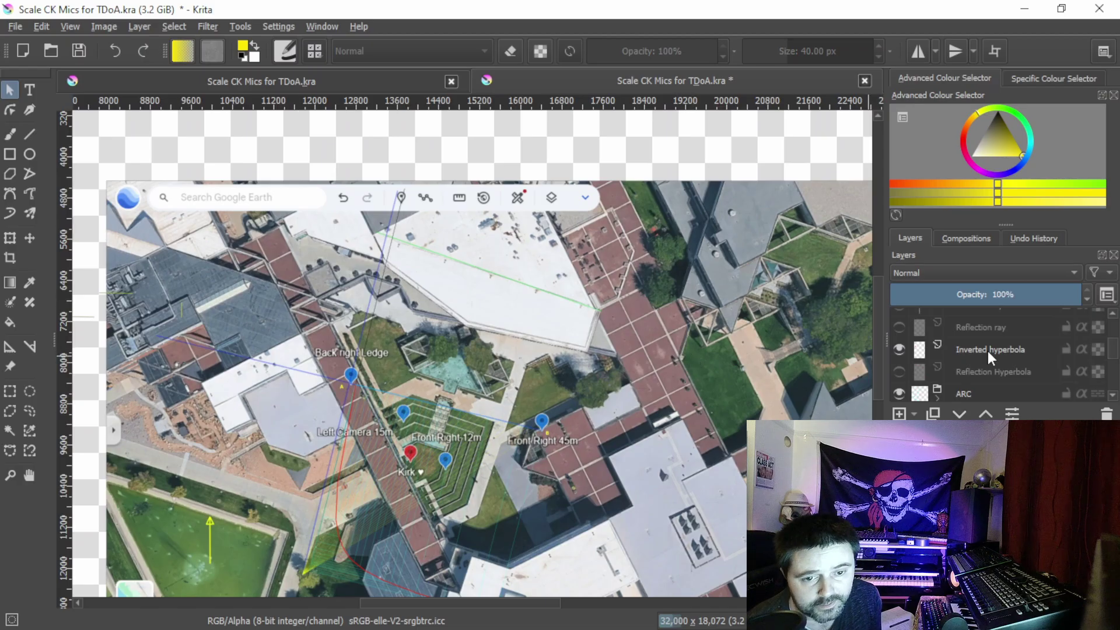
Step: Turn on the Reflection Hyperbola layer and pan the map to inspect its red curve
left_click(899, 371)
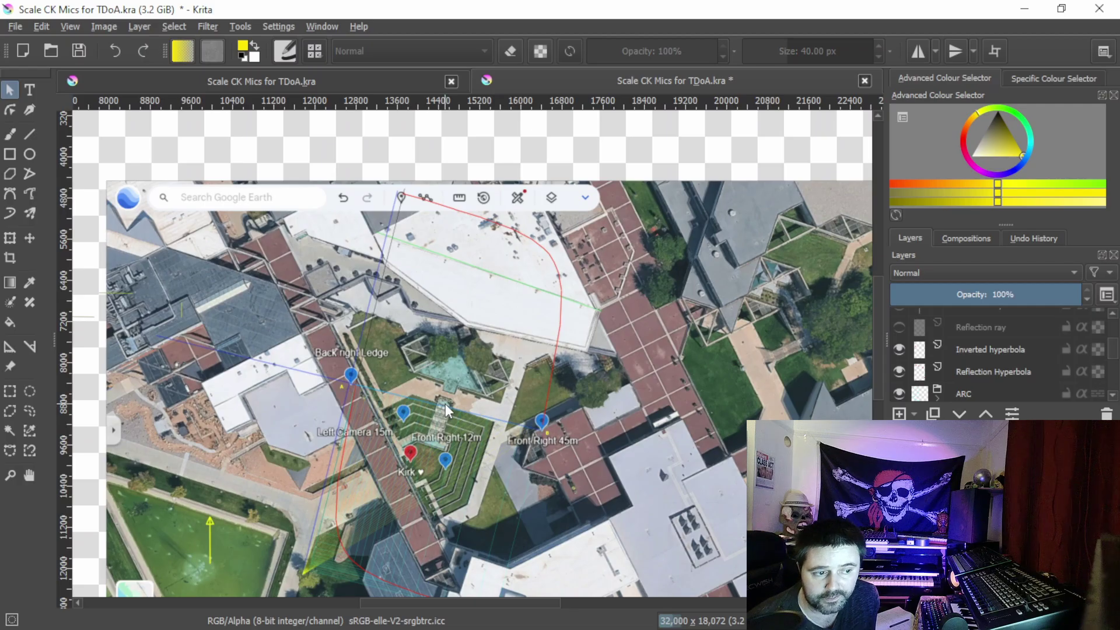
left_click_drag(447, 401, 453, 356)
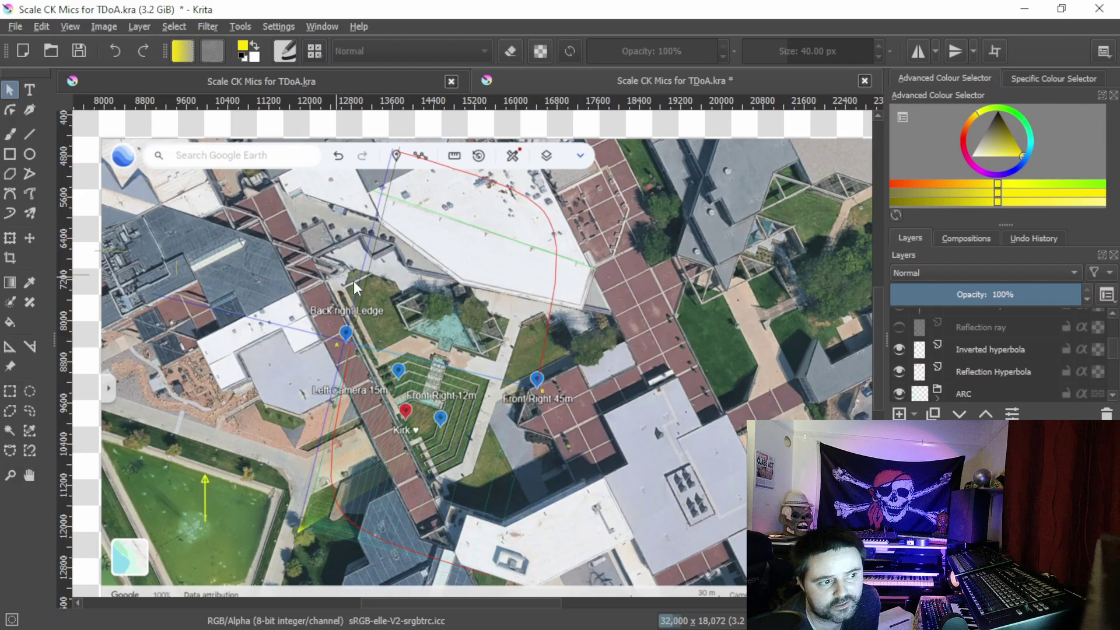
scroll(376, 355, "down", 3)
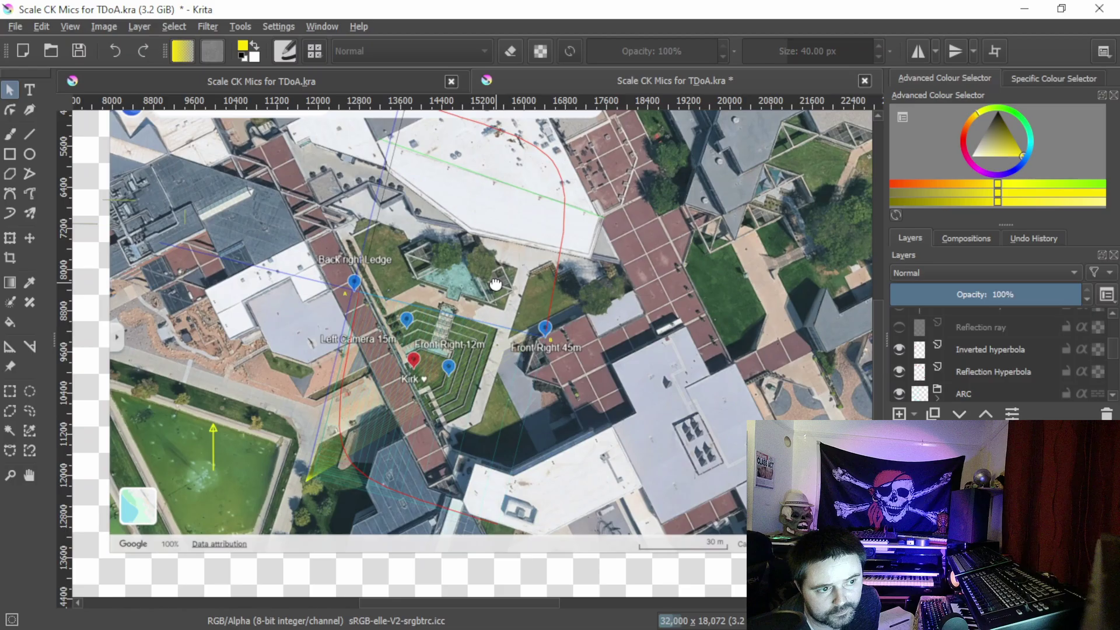
left_click_drag(495, 284, 530, 288)
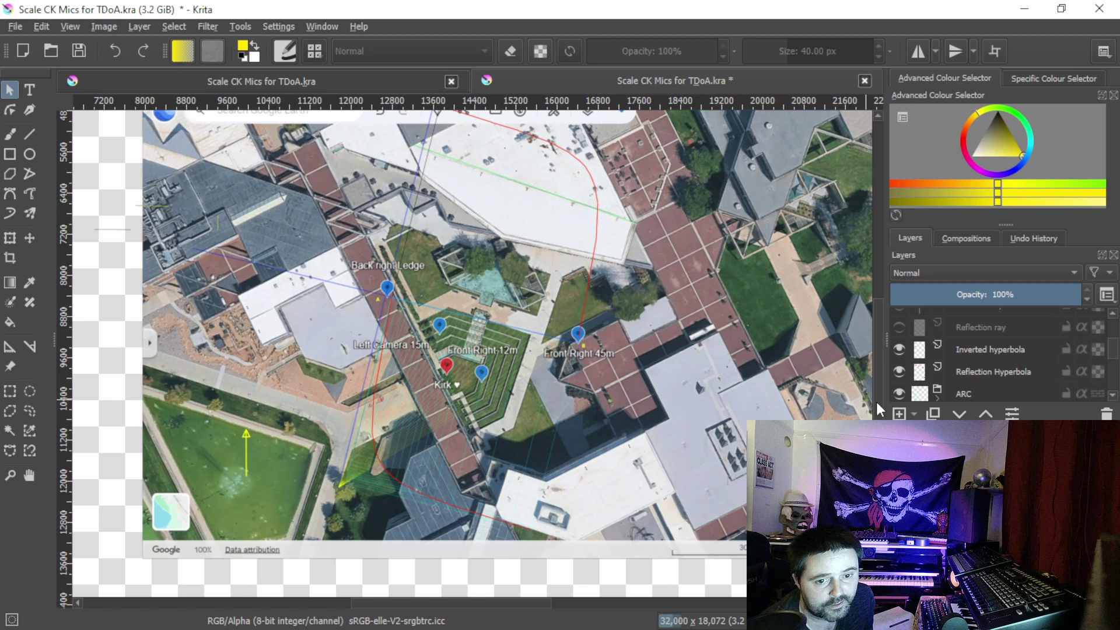
Step: Show the Reflection ray, Mirrored Ray and Protractor layers, then zoom out and pan to view them
scroll(942, 388, "up", 2)
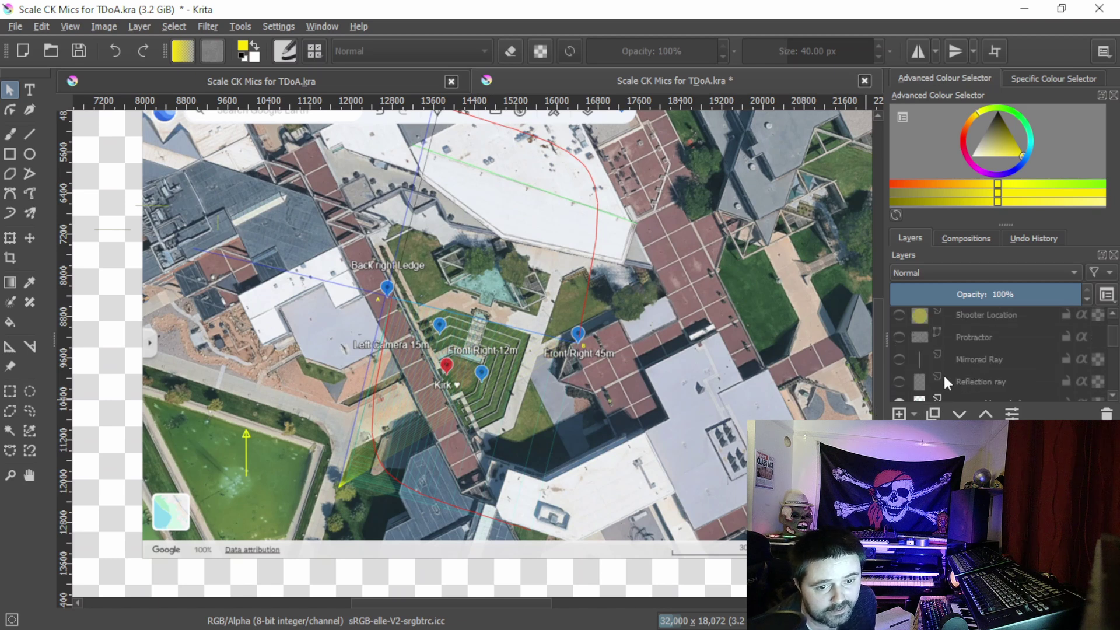
left_click(899, 382)
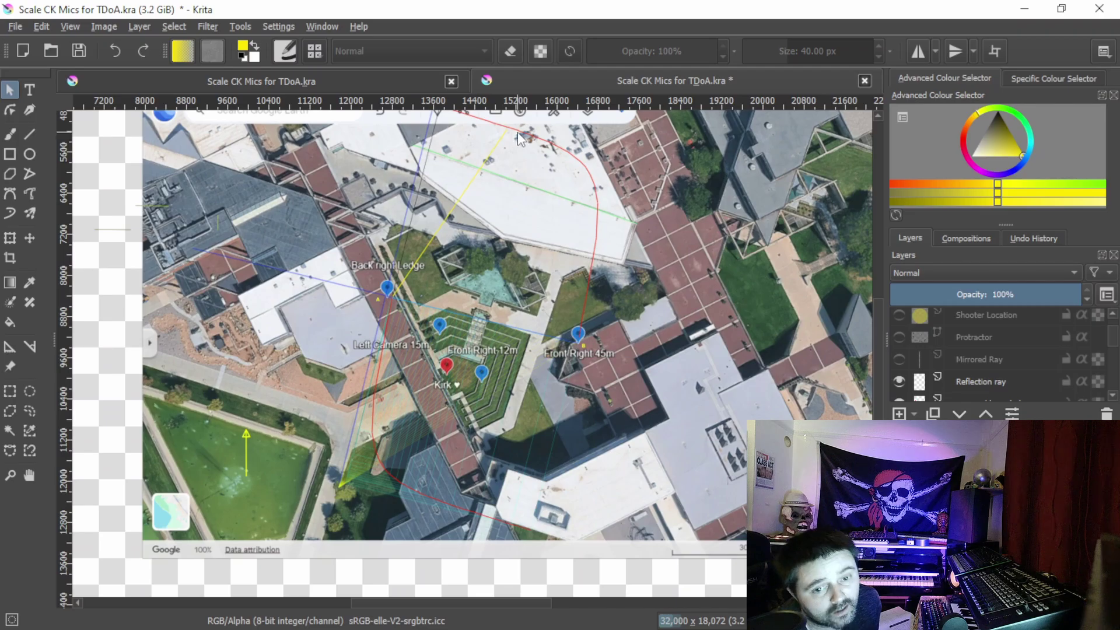
left_click(900, 359)
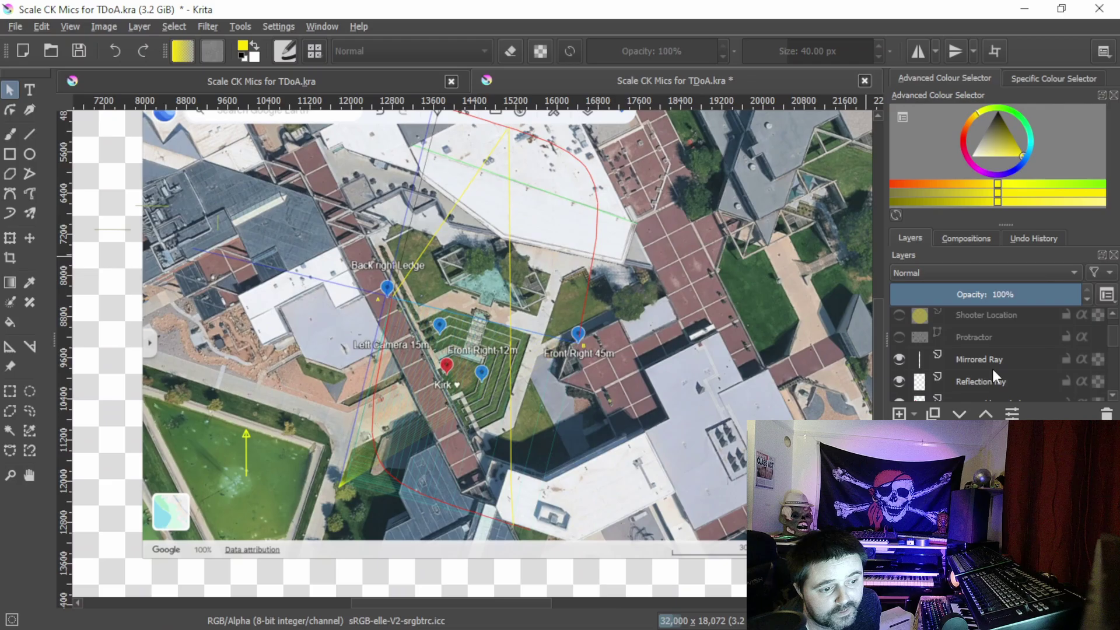
mouse_move(975, 348)
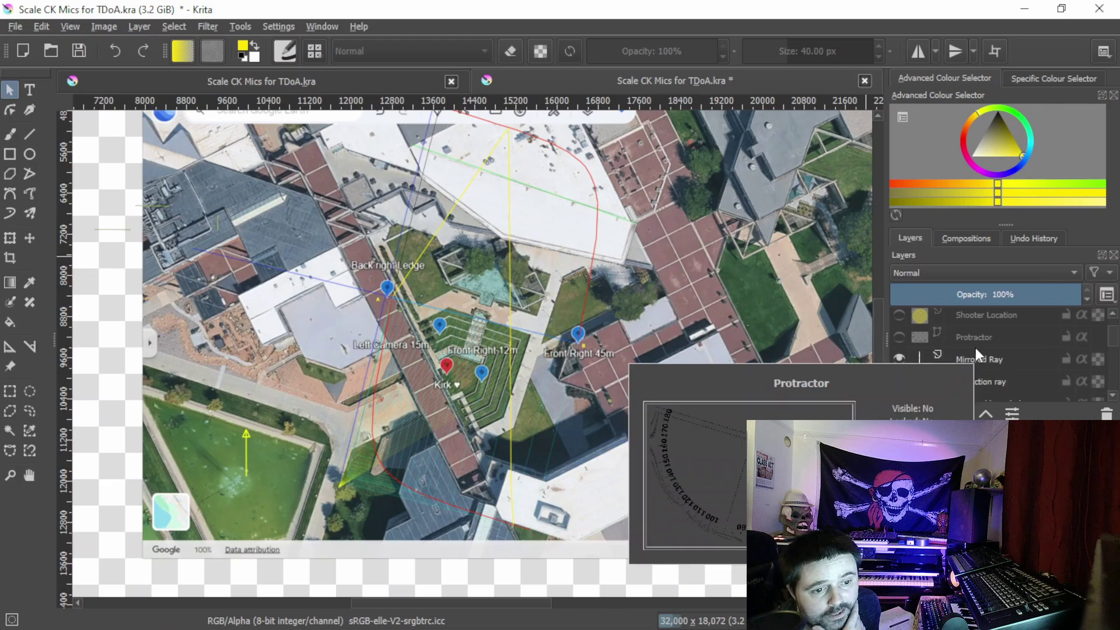
left_click(899, 336)
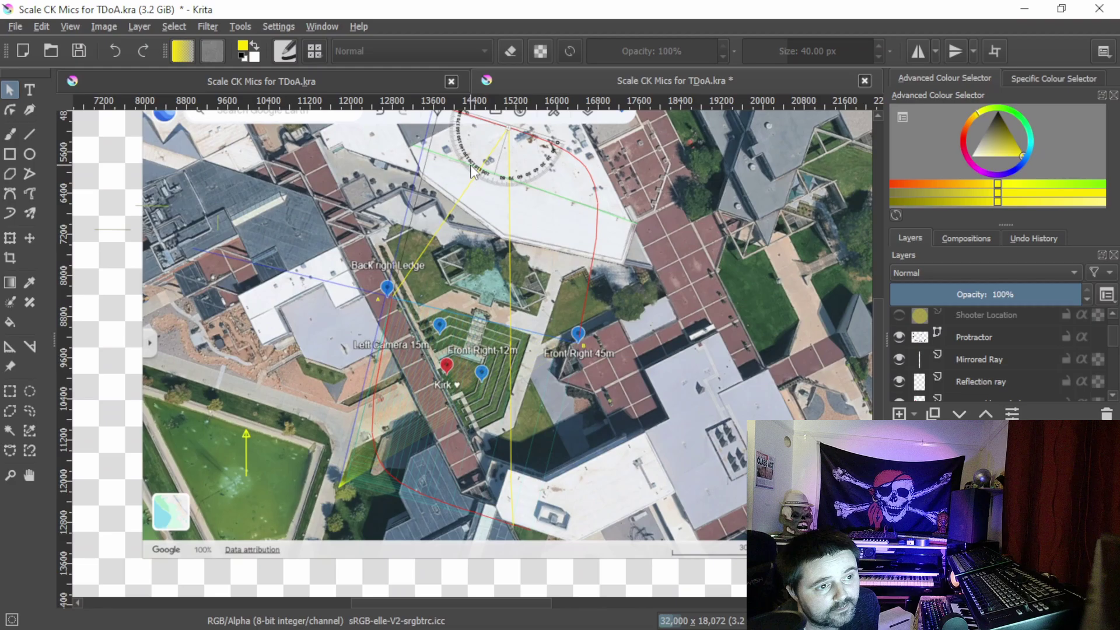
scroll(503, 145, "up", 2)
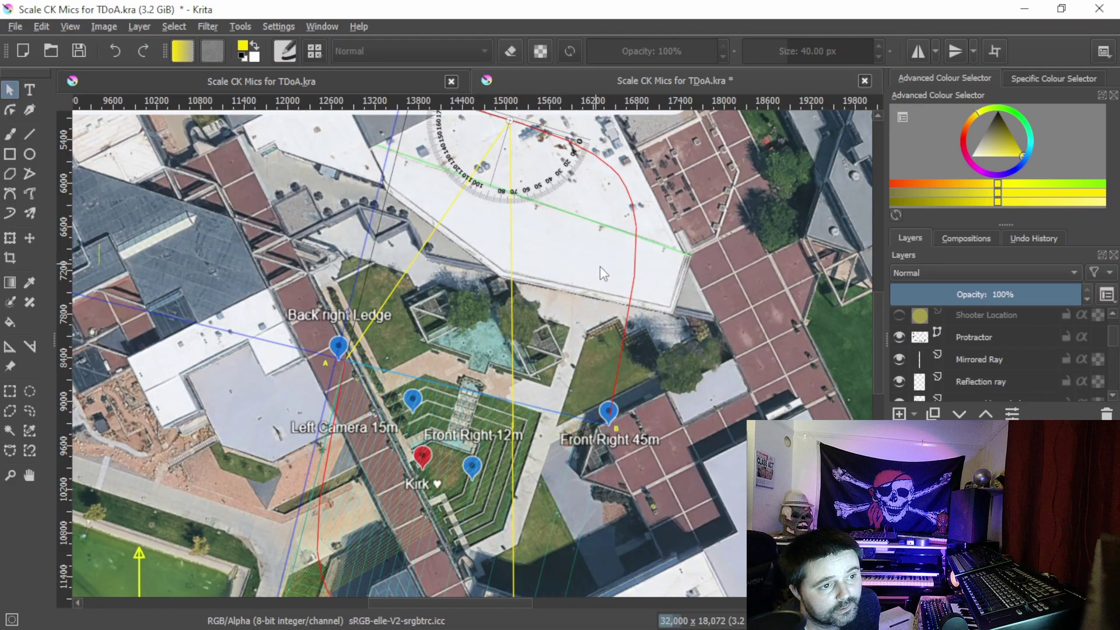
scroll(600, 266, "down", 2)
left_click_drag(646, 332, 544, 324)
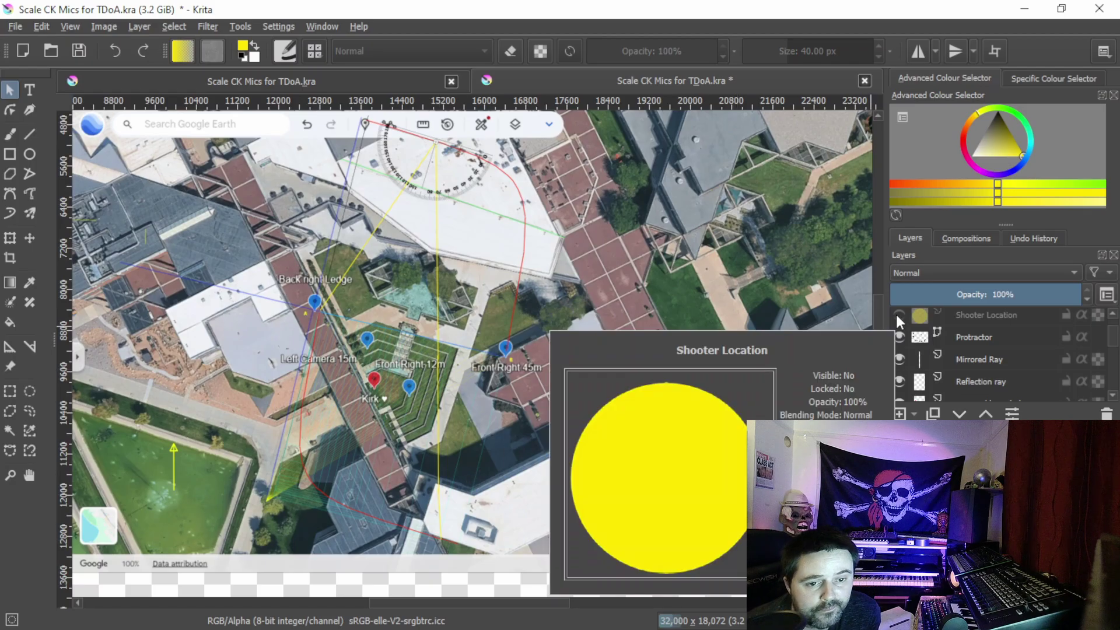
Step: Show the Shooter Location layer and pan to the yellow dot at the vertical ray's end
left_click(896, 314)
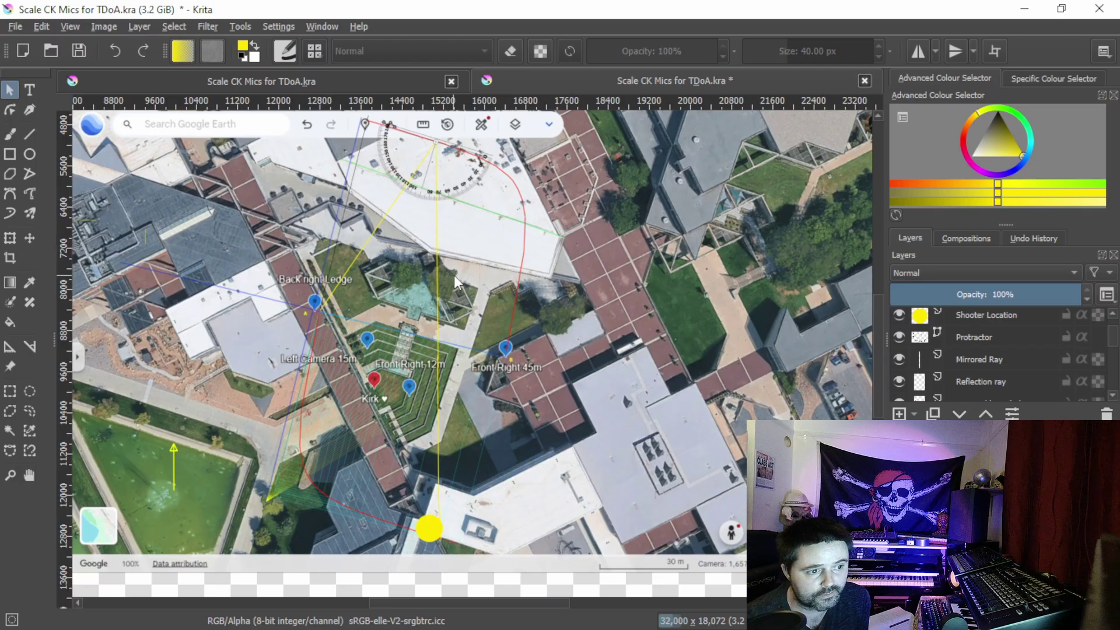
left_click_drag(481, 326, 447, 349)
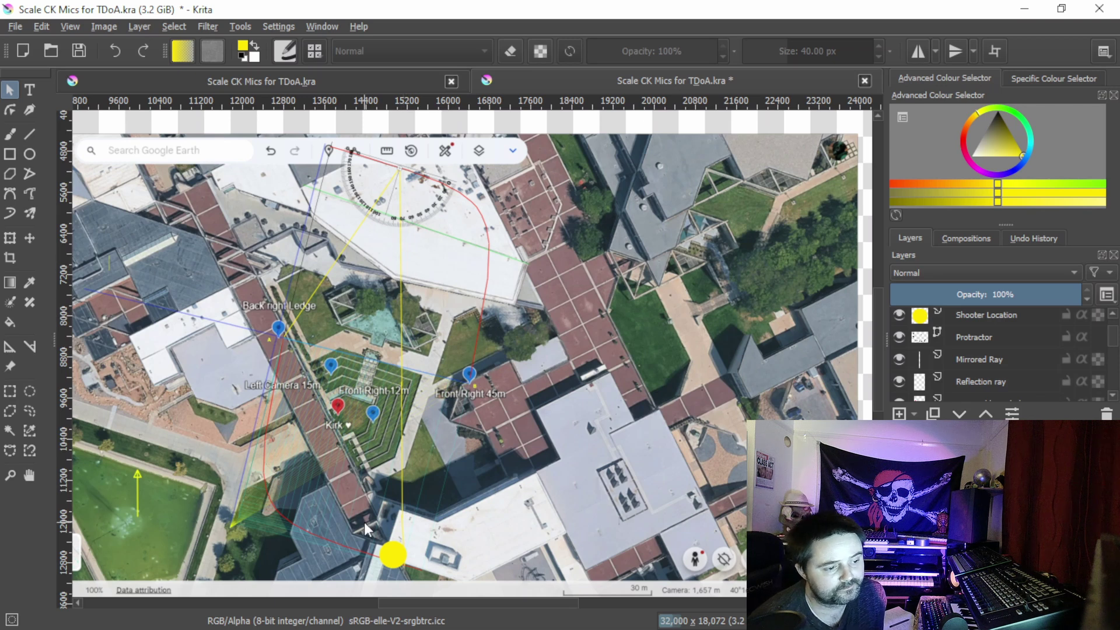
left_click_drag(437, 441, 420, 411)
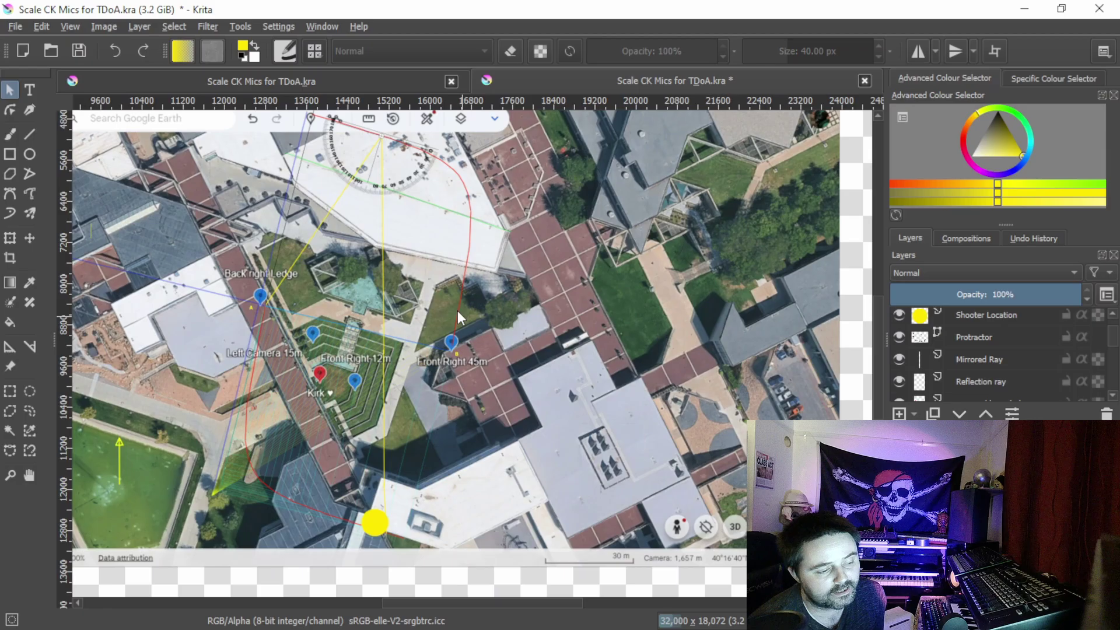